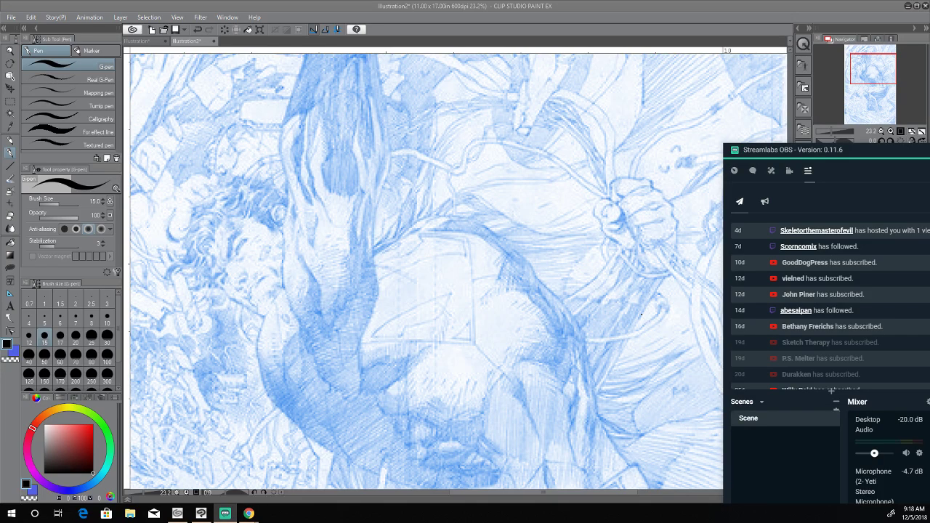
Move the Streamlabs OBS window and the YouTube live chat window away from the canvas
left_click(248, 513)
left_click_drag(843, 151, 929, 137)
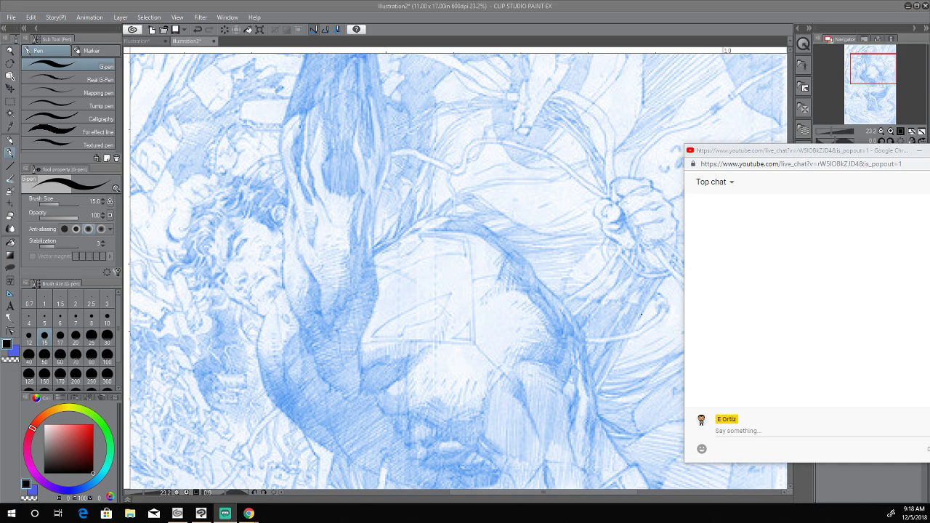
left_click_drag(758, 154, 929, 211)
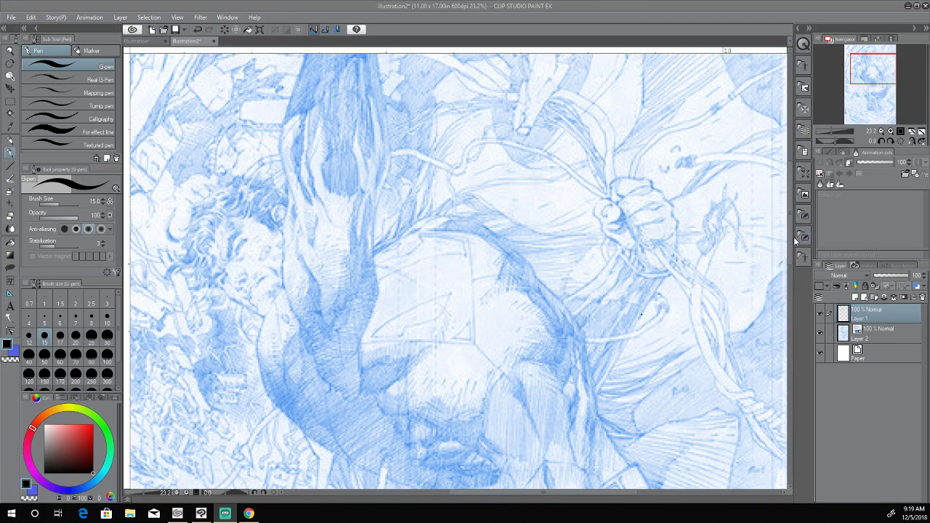
Try brush size 10 for the G-pen, and set the size back to 15
left_click_drag(792, 247, 785, 237)
scroll(785, 237, "down", 2)
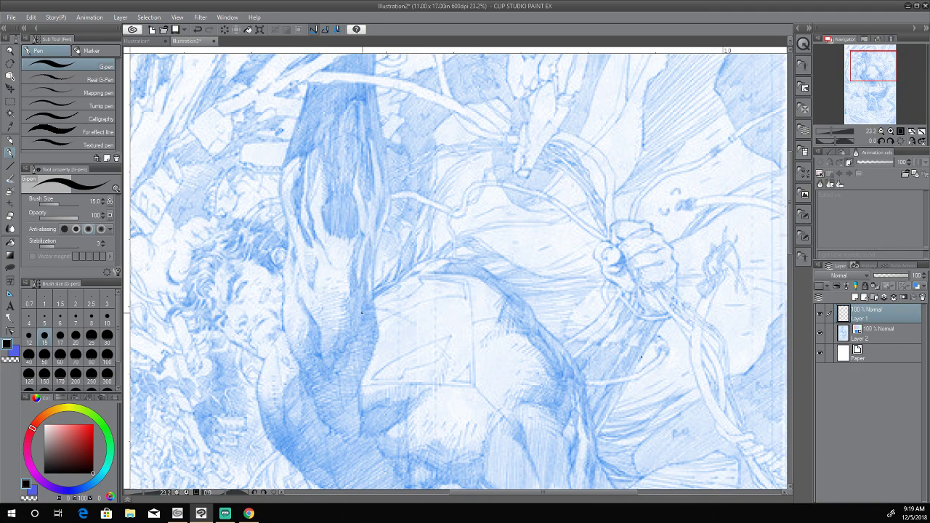
left_click(107, 318)
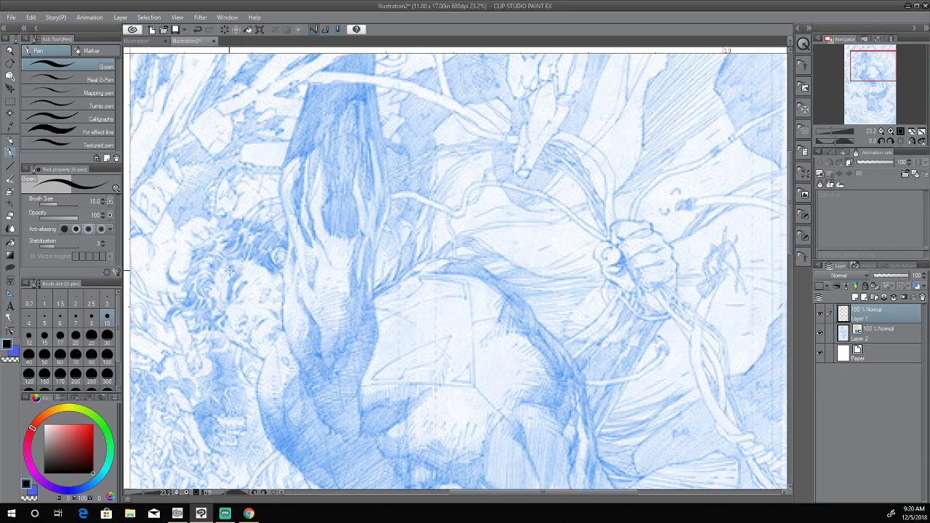
left_click(229, 271)
left_click(43, 339)
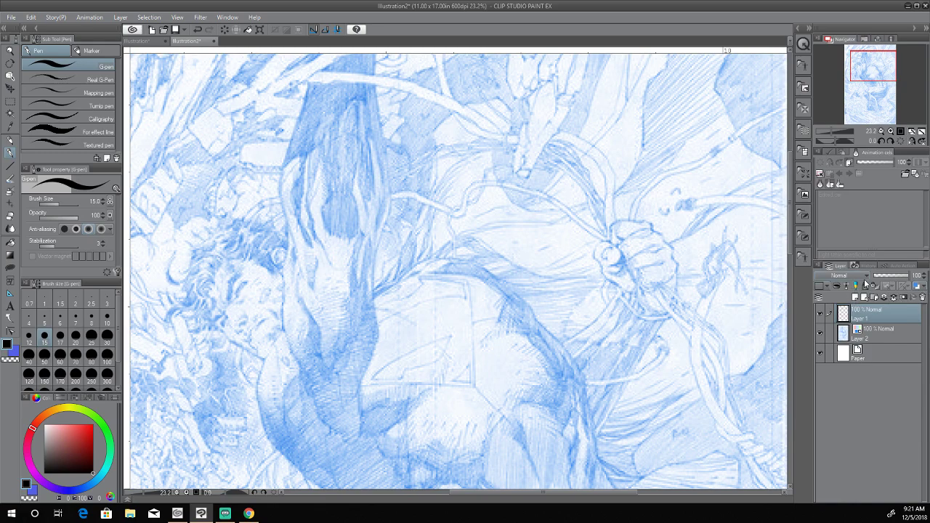
Delete the empty Layer 1 and create a new raster layer above the blue pencil sketch in Layer 2
left_click(872, 355)
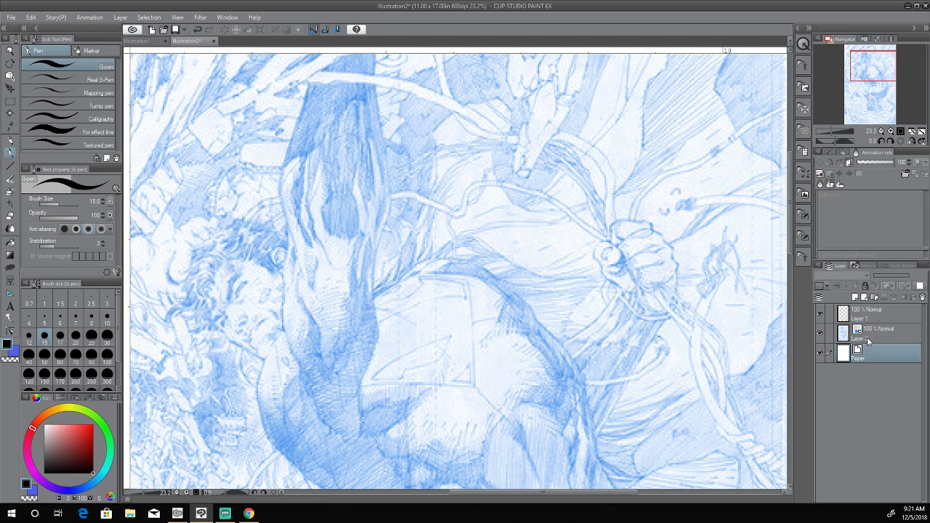
left_click(870, 338)
left_click(869, 318)
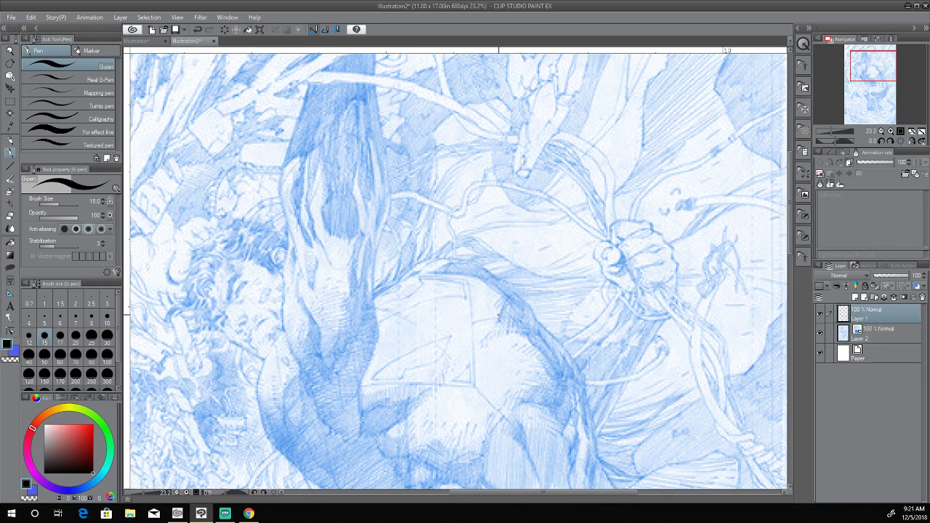
left_click(924, 297)
left_click(470, 192)
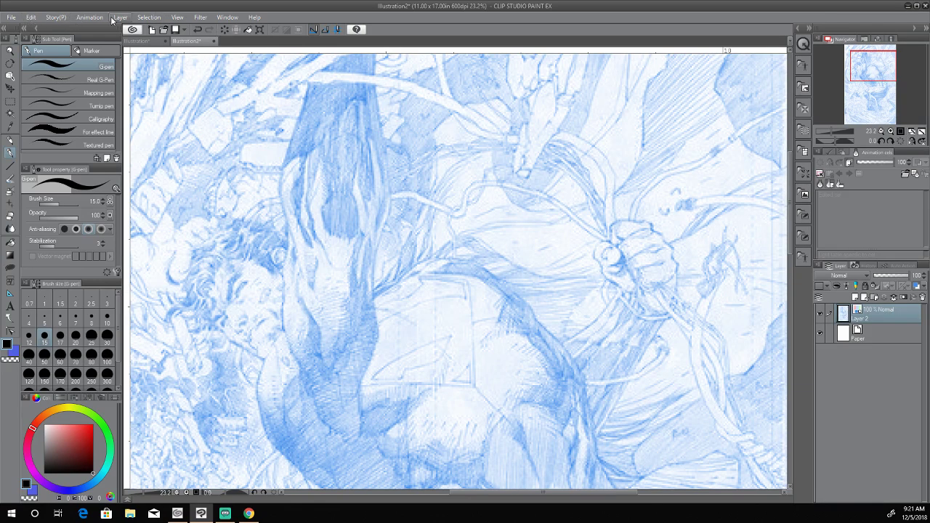
left_click(116, 18)
left_click(139, 30)
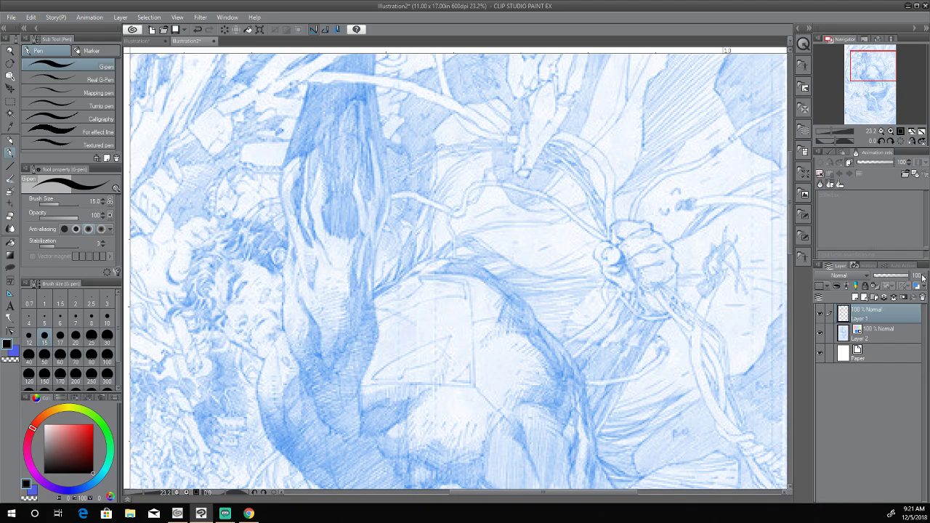
On Layer 1, ink the crouching figure's jawline, eyebrow, ear and hairline with the G-pen
left_click(875, 355)
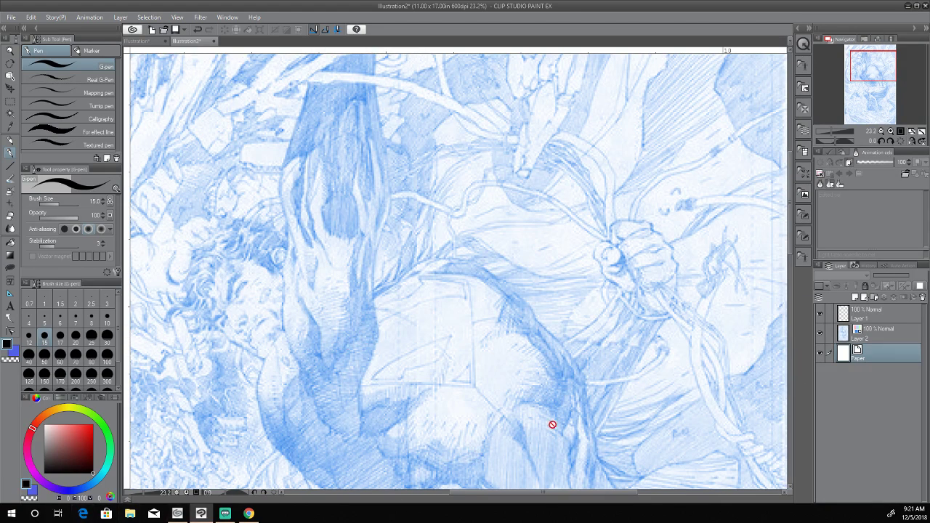
left_click(875, 324)
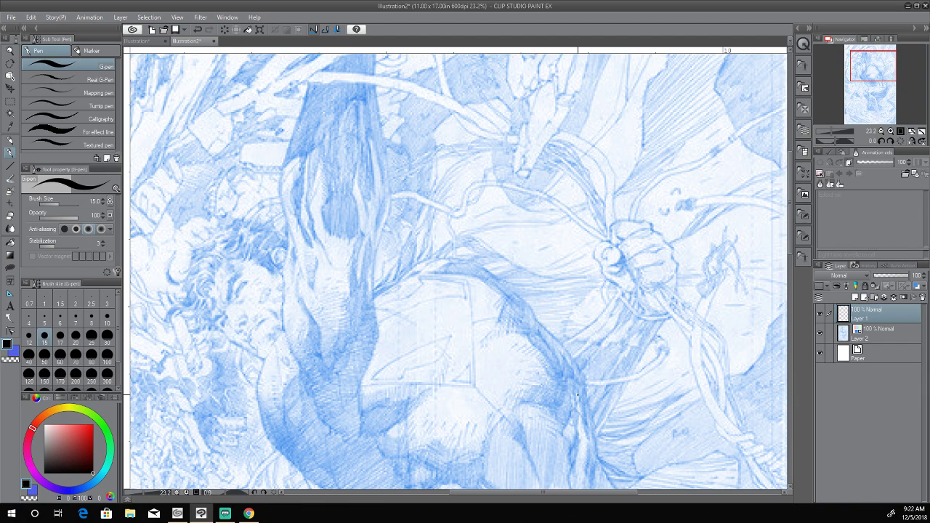
left_click_drag(221, 331, 258, 357)
mouse_move(230, 284)
left_mouse_down()
mouse_move(231, 298)
mouse_move(235, 273)
left_mouse_up()
mouse_move(255, 260)
left_mouse_down()
mouse_move(275, 274)
mouse_move(275, 248)
mouse_move(287, 247)
left_mouse_up()
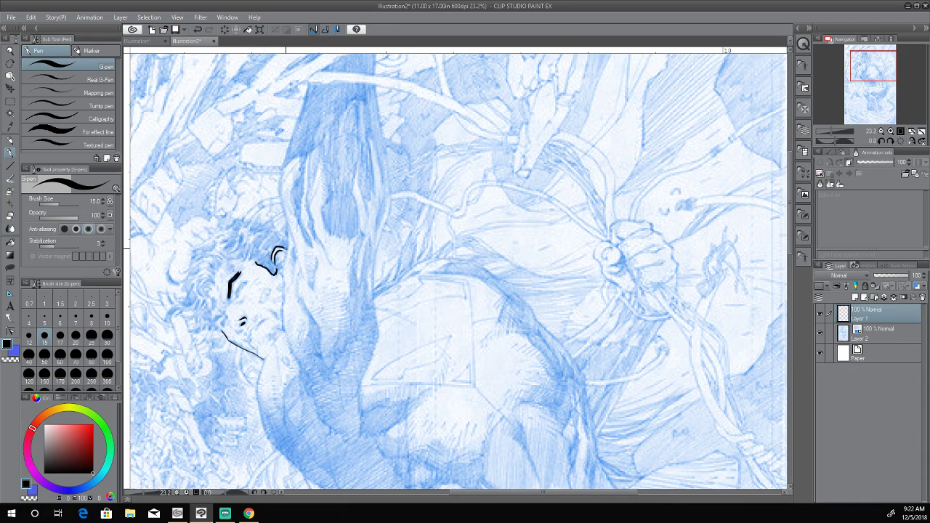
Ink the contours of the figure's raised arm and shoulder, and add the eye and nose lines of the face
mouse_move(280, 190)
left_mouse_down()
mouse_move(294, 243)
mouse_move(288, 236)
mouse_move(280, 266)
mouse_move(284, 329)
left_mouse_up()
left_click_drag(298, 300, 321, 354)
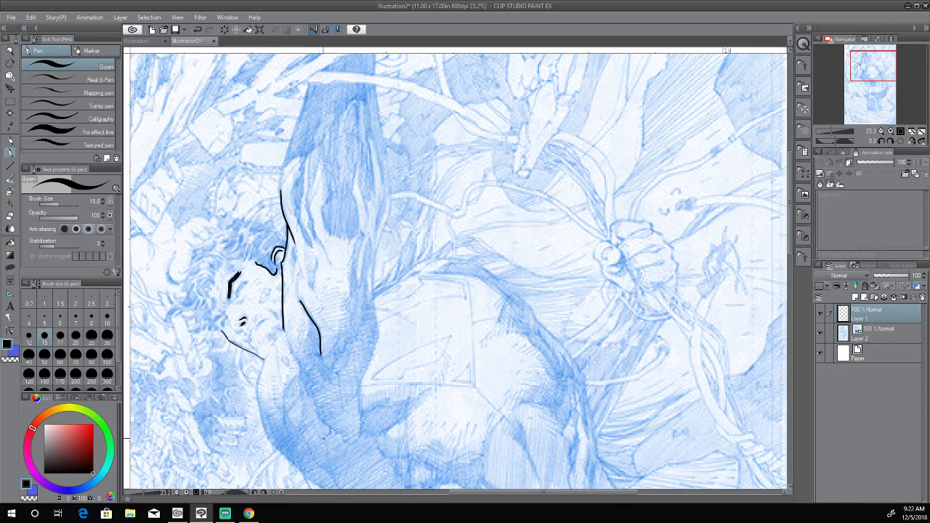
mouse_move(262, 362)
left_mouse_down()
mouse_move(257, 404)
mouse_move(278, 451)
left_mouse_up()
left_click_drag(219, 315, 211, 319)
mouse_move(221, 294)
left_mouse_down()
mouse_move(227, 304)
mouse_move(236, 293)
mouse_move(219, 329)
left_mouse_up()
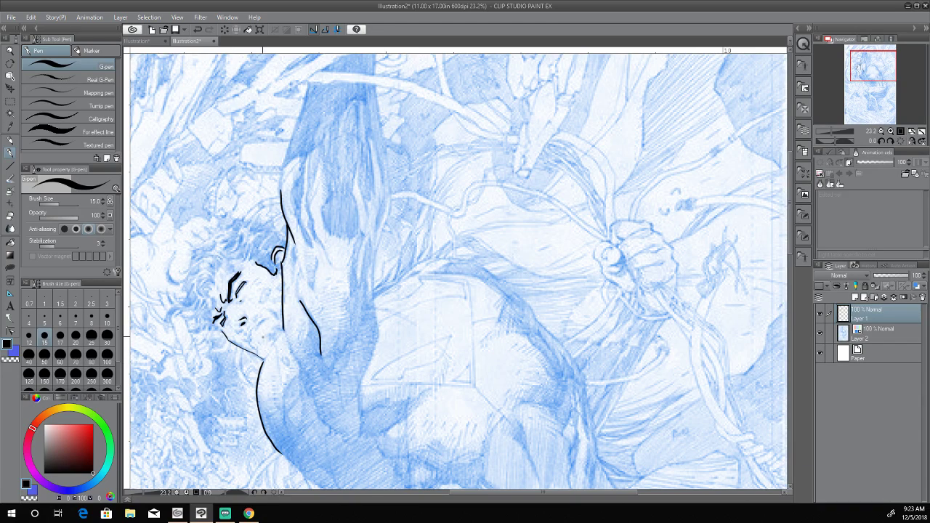
Ink the muscle lines below the raised arm, the arm's far contour and the cheek and mouth creases
left_click_drag(268, 310, 277, 321)
mouse_move(280, 335)
left_mouse_down()
mouse_move(271, 346)
mouse_move(278, 374)
mouse_move(262, 371)
mouse_move(284, 421)
left_mouse_up()
left_click_drag(298, 378, 302, 423)
left_click_drag(332, 429, 303, 382)
left_click_drag(283, 330, 305, 380)
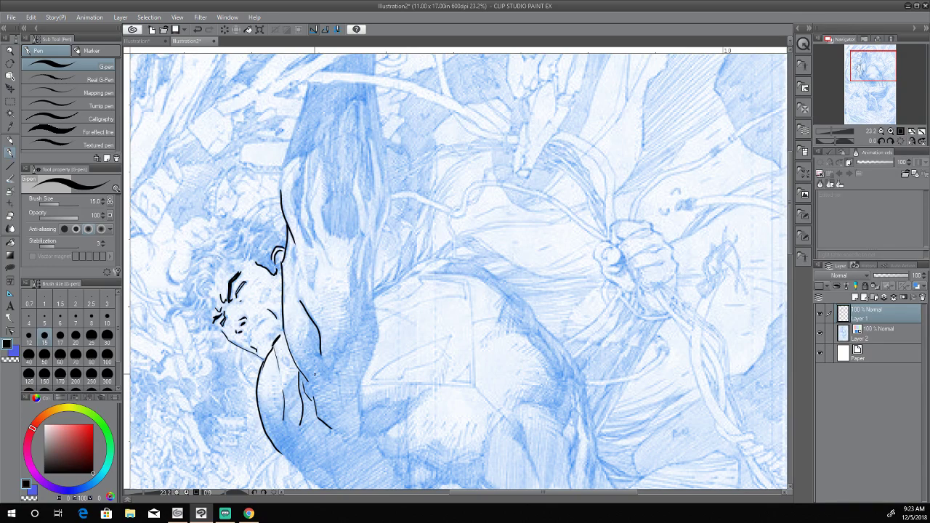
mouse_move(373, 265)
left_mouse_down()
mouse_move(376, 341)
mouse_move(354, 395)
mouse_move(357, 436)
left_mouse_up()
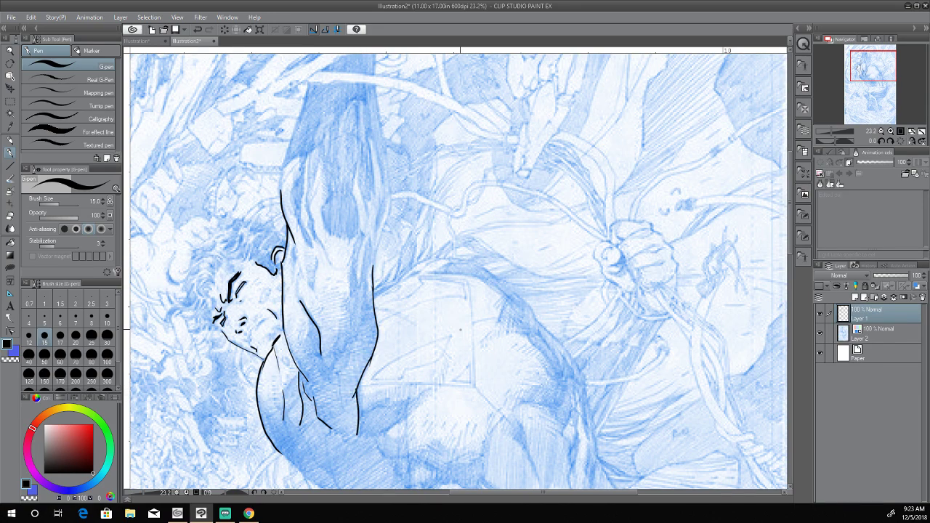
left_click_drag(262, 319, 250, 330)
left_click(916, 10)
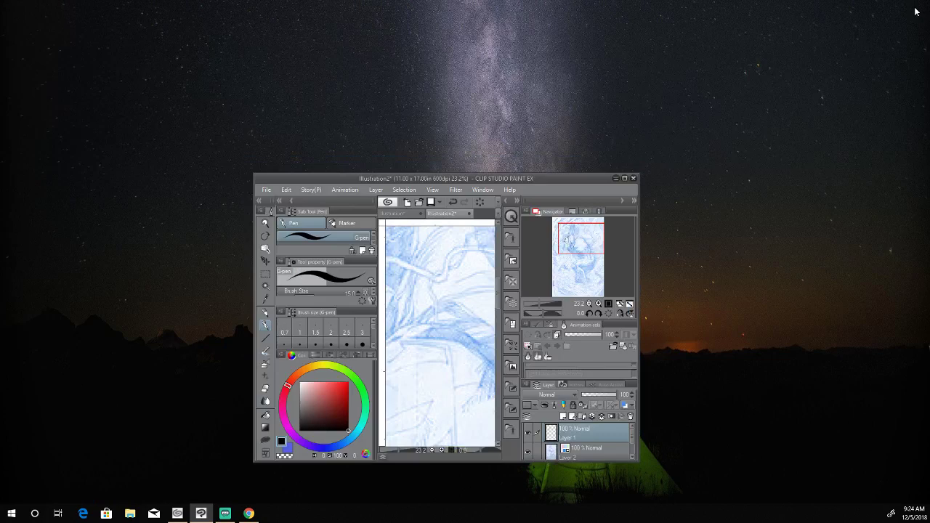
left_click(625, 179)
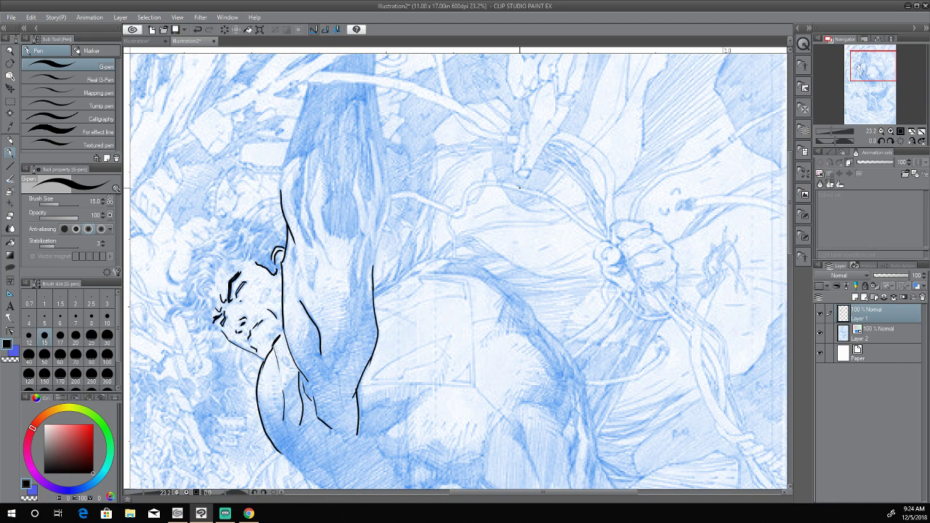
right_click(180, 514)
left_click(202, 515)
right_click(202, 515)
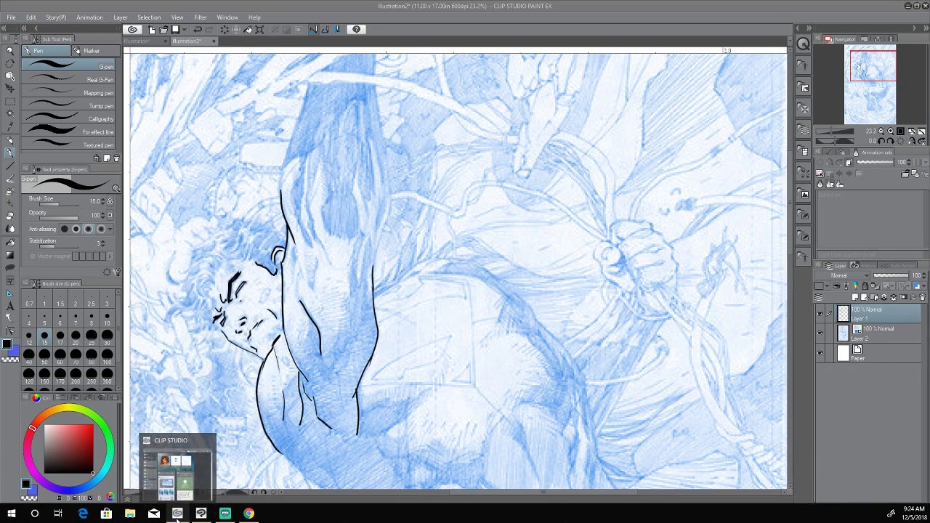
right_click(177, 515)
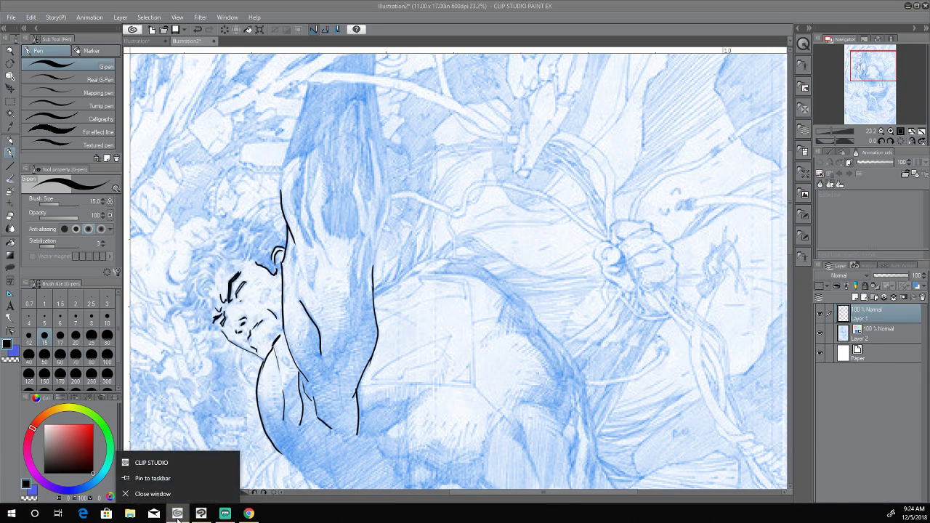
Close the Illustration2 document without saving its changes
left_click(12, 18)
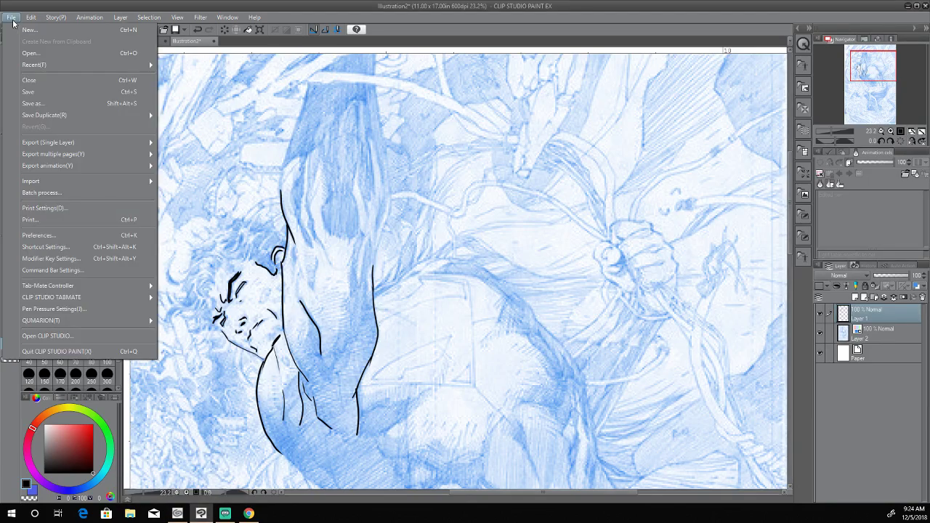
left_click(40, 80)
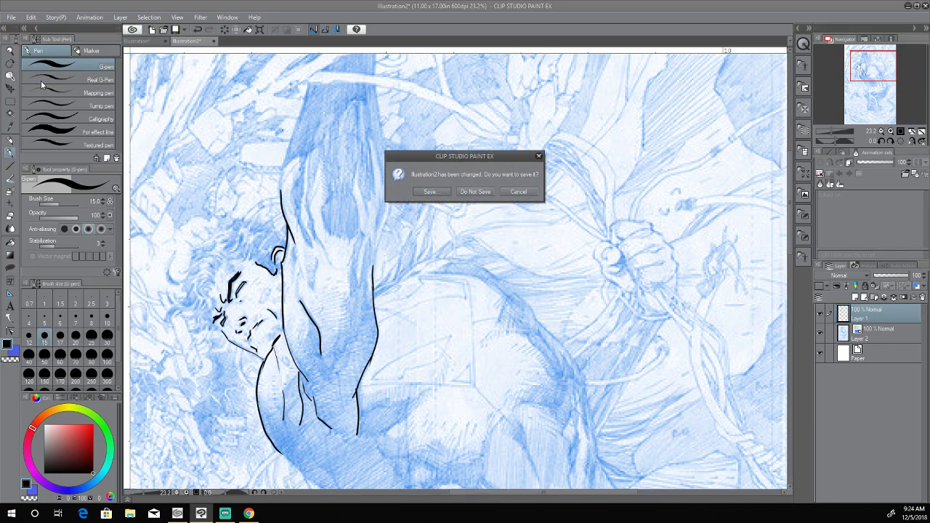
left_click(477, 192)
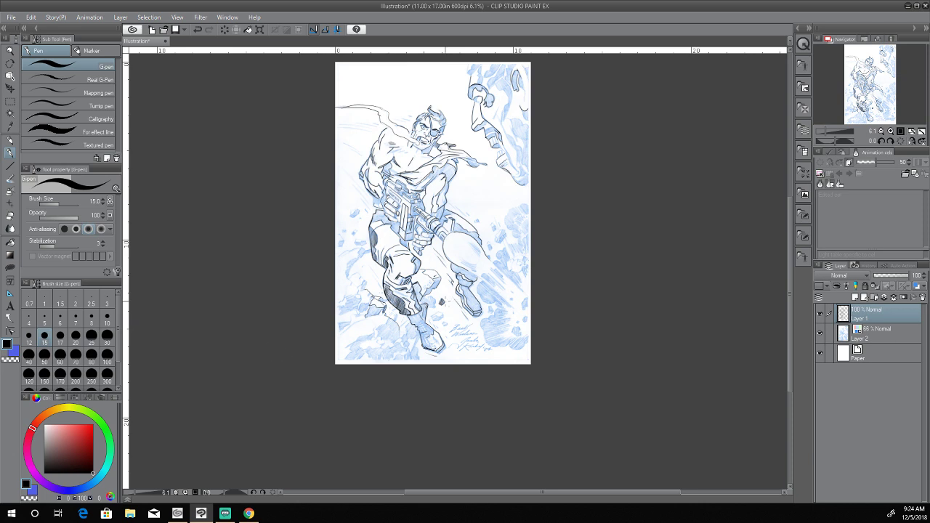
Ink short accent strokes on the shoulder and upper chest of the soldier with the eyepatch
scroll(445, 302, "up", 1)
scroll(436, 302, "up", 5)
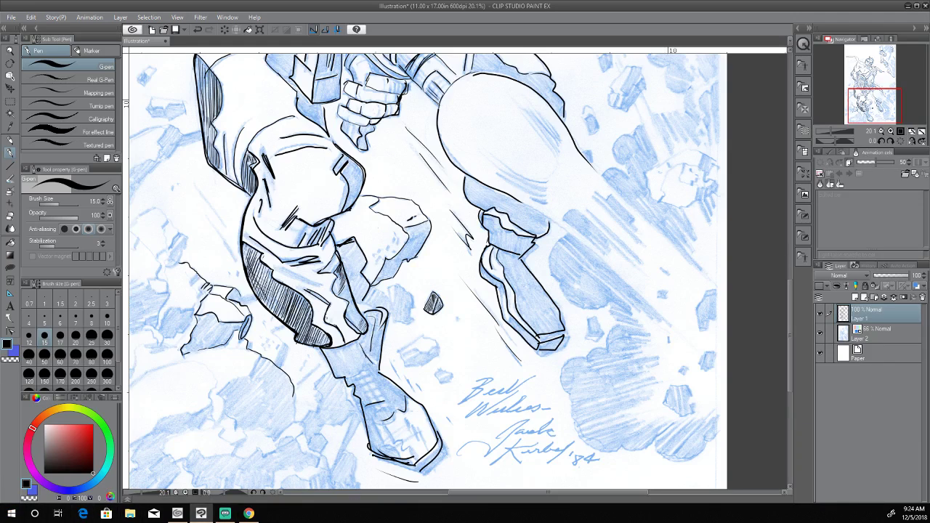
left_click_drag(788, 368, 782, 274)
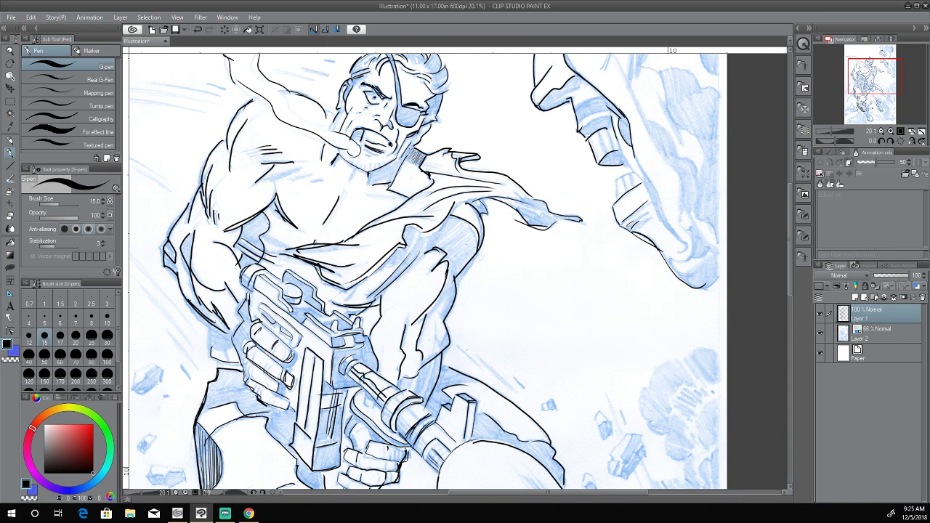
mouse_move(313, 183)
left_mouse_down()
mouse_move(323, 178)
mouse_move(311, 173)
left_mouse_up()
mouse_move(291, 181)
left_mouse_down()
mouse_move(306, 175)
mouse_move(300, 168)
left_mouse_up()
left_click_drag(293, 166, 314, 162)
Fill the narrow curved shadow beside the soldier's lowered forearm with solid black strokes
mouse_move(438, 361)
left_mouse_down()
mouse_move(426, 398)
mouse_move(430, 386)
left_mouse_up()
left_click_drag(430, 386, 425, 399)
mouse_move(438, 362)
left_mouse_down()
mouse_move(431, 388)
mouse_move(435, 381)
left_mouse_up()
left_click_drag(440, 361, 432, 391)
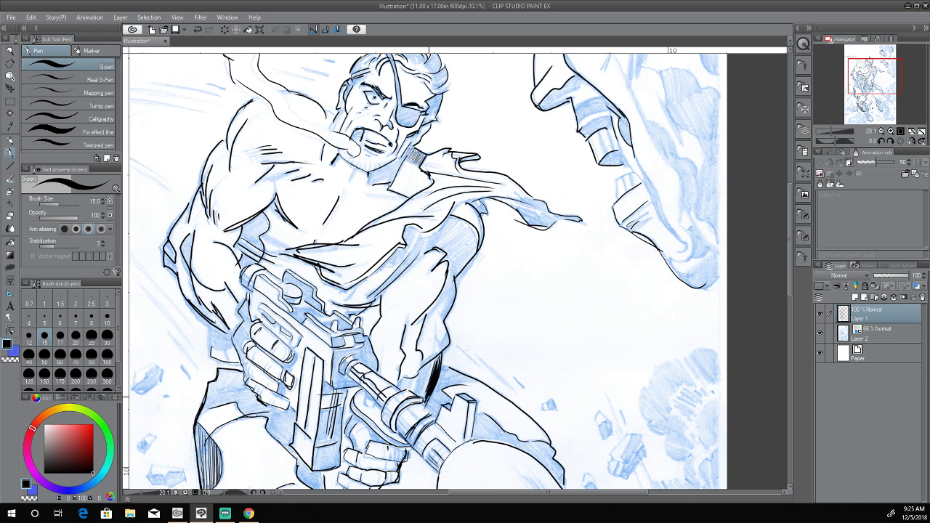
left_click_drag(436, 359, 432, 373)
Ink accents along the chest, scarf folds and lowered arm, and add diagonal speed lines beside the forearm
left_click_drag(272, 181, 275, 198)
mouse_move(412, 226)
left_mouse_down()
mouse_move(424, 241)
mouse_move(419, 233)
mouse_move(431, 237)
mouse_move(423, 236)
left_mouse_up()
left_click_drag(453, 210, 469, 202)
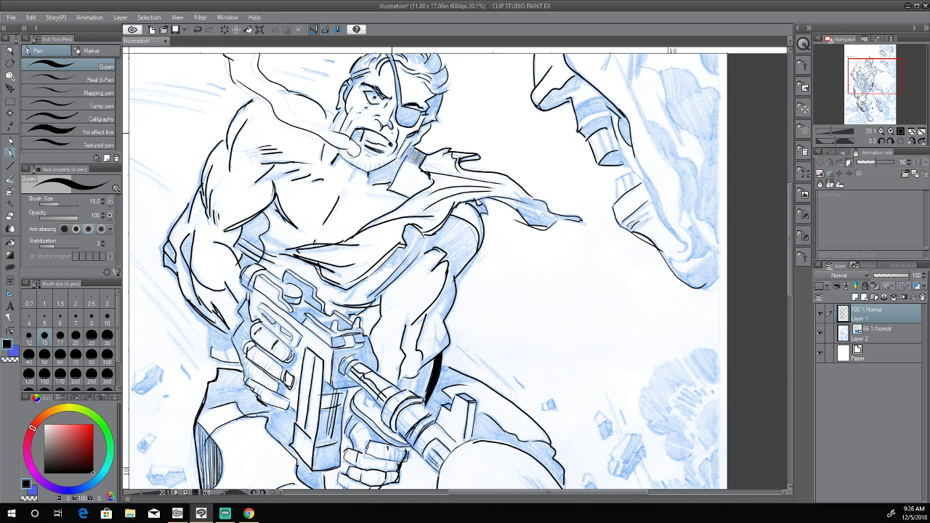
mouse_move(476, 252)
left_mouse_down()
mouse_move(456, 272)
mouse_move(465, 261)
left_mouse_up()
mouse_move(437, 331)
left_mouse_down()
mouse_move(433, 357)
mouse_move(439, 342)
left_mouse_up()
left_click_drag(456, 345, 515, 389)
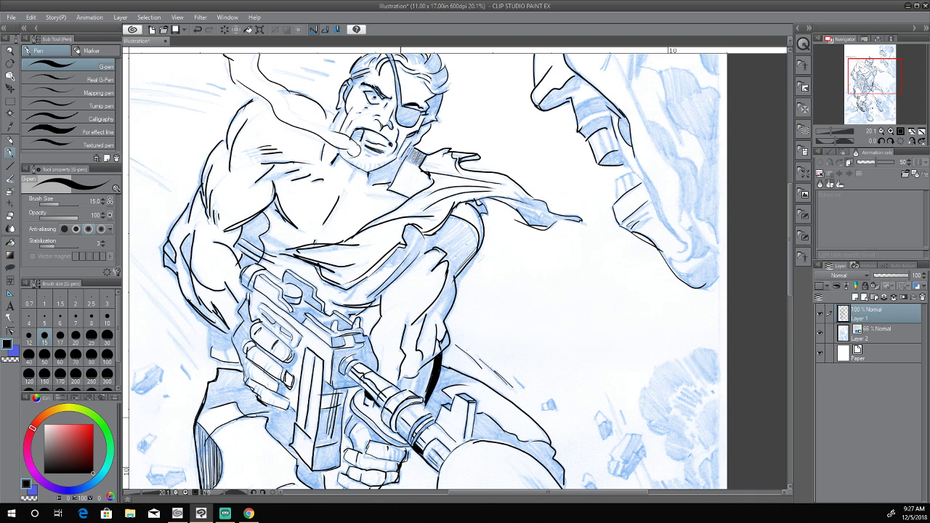
Ink the gun's barrel rings and rear body, and add a shadow accent at the gripping fingers
left_click_drag(408, 432, 398, 420)
left_click_drag(408, 390, 388, 402)
left_click_drag(277, 280, 266, 272)
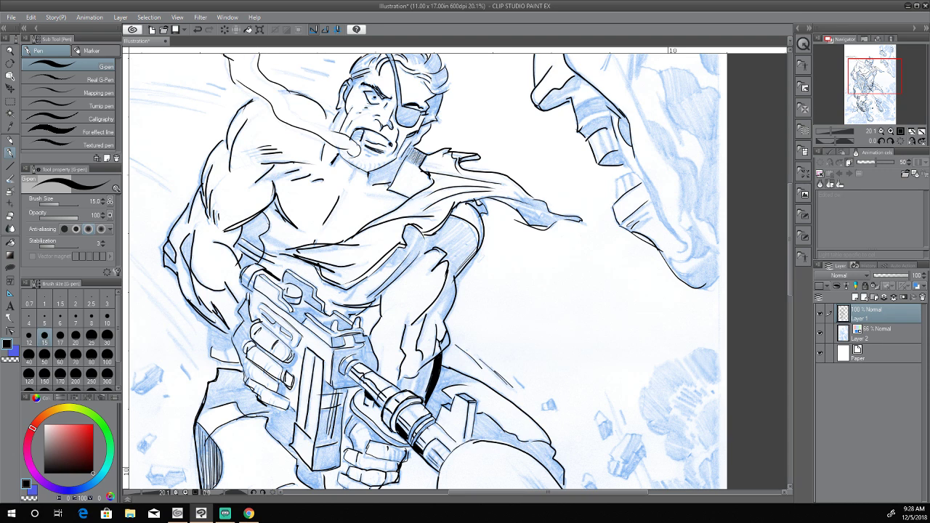
left_click_drag(286, 396, 283, 385)
Ink the outer contour of the bent arm and elbow, and detail the gun's front sight and muzzle
left_click_drag(200, 186, 191, 197)
left_click_drag(167, 239, 162, 265)
mouse_move(174, 262)
left_mouse_down()
mouse_move(177, 275)
mouse_move(182, 267)
left_mouse_up()
left_click_drag(462, 381, 478, 386)
mouse_move(445, 450)
left_mouse_down()
mouse_move(431, 461)
mouse_move(438, 433)
left_mouse_up()
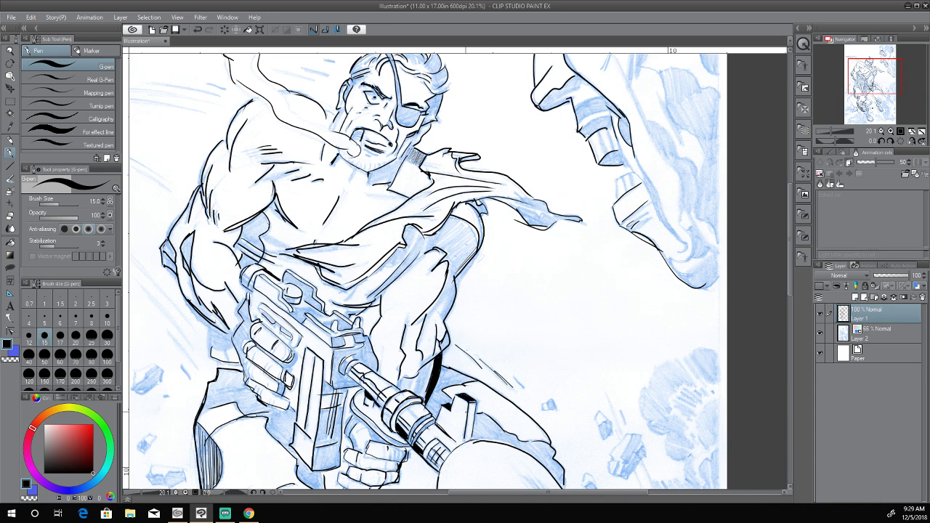
Ink the muscle contours on the lower part of the forearm behind the gun barrel
left_click_drag(399, 364, 396, 375)
left_click_drag(417, 376, 414, 392)
left_click_drag(437, 354, 417, 373)
Fill the shadow behind the sight on top of the gun with black, and ink the adjoining gun detail
left_click_drag(311, 297, 318, 307)
mouse_move(309, 300)
left_mouse_down()
mouse_move(319, 307)
mouse_move(311, 281)
mouse_move(298, 275)
left_mouse_up()
left_click_drag(301, 284, 293, 289)
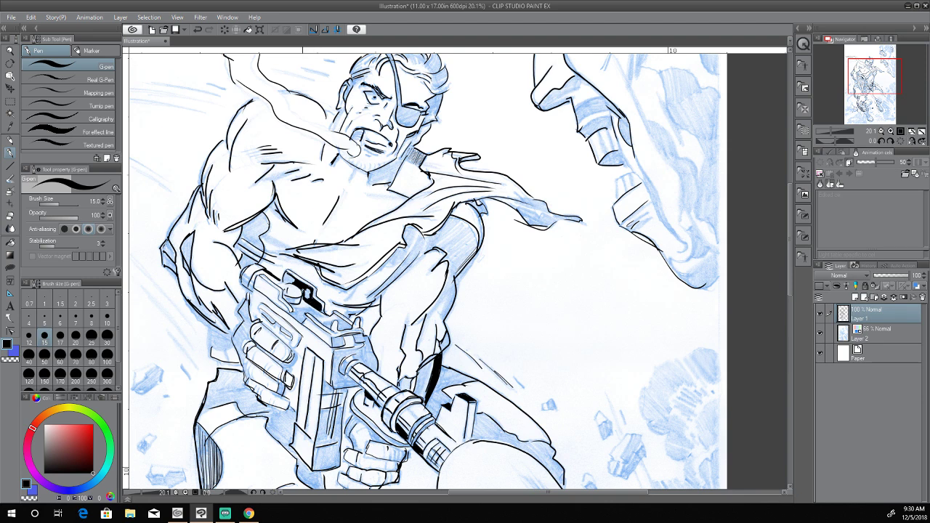
left_click_drag(301, 288, 311, 299)
left_click_drag(287, 273, 293, 279)
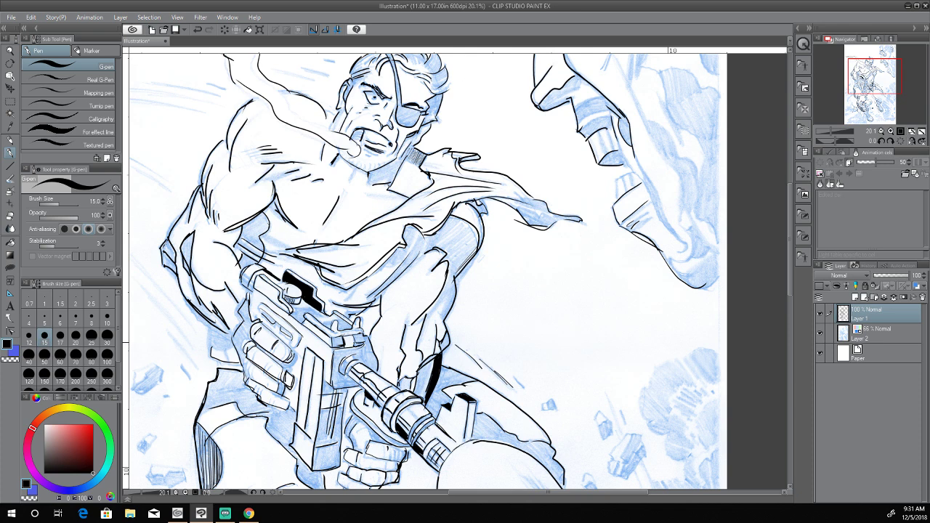
left_click_drag(351, 335, 354, 345)
Ink the forearm's muscle lines and fill the shadow along its underside with solid black
mouse_move(409, 317)
left_mouse_down()
mouse_move(401, 350)
mouse_move(449, 287)
mouse_move(417, 349)
mouse_move(421, 340)
left_mouse_up()
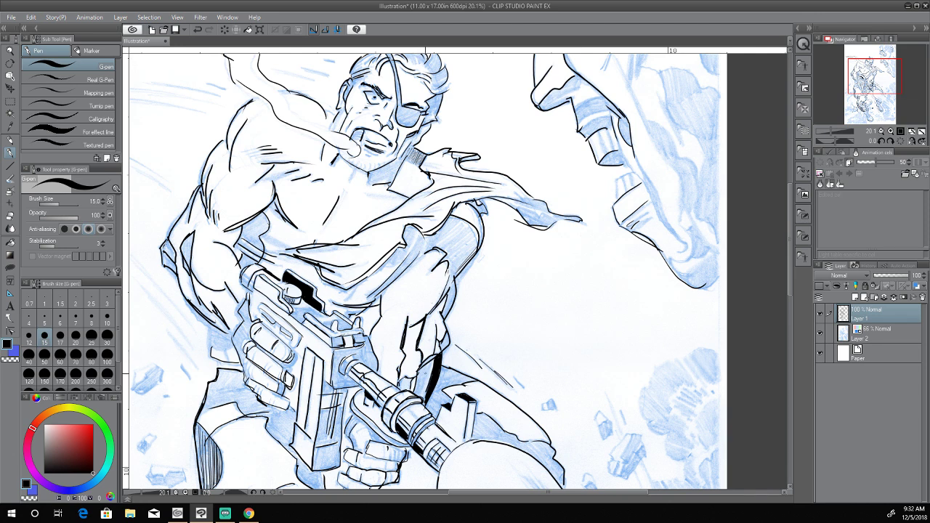
mouse_move(434, 358)
left_mouse_down()
mouse_move(423, 371)
mouse_move(441, 347)
left_mouse_up()
left_click_drag(448, 347, 443, 355)
left_click_drag(419, 371, 416, 388)
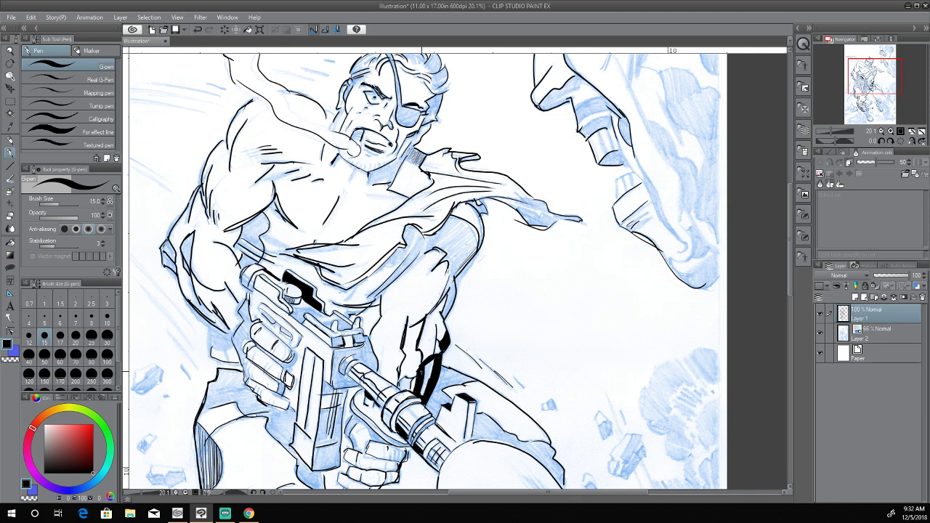
mouse_move(429, 364)
left_mouse_down()
mouse_move(428, 382)
mouse_move(431, 368)
left_mouse_up()
mouse_move(426, 382)
left_mouse_down()
mouse_move(425, 392)
mouse_move(426, 379)
left_mouse_up()
left_click_drag(425, 386, 426, 370)
left_click_drag(405, 355, 400, 373)
Fill the wedge-shaped shadow between the soldier's chest and bent arm with black
left_click_drag(275, 211, 283, 221)
left_click_drag(283, 198, 274, 213)
left_click_drag(298, 222, 288, 231)
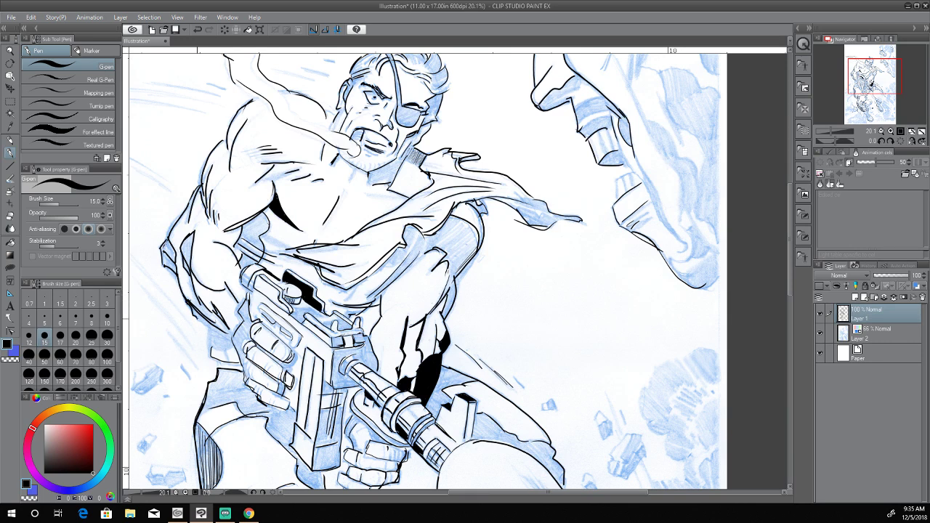
Ink the edge below the soldier's bent forearm and the cloth folds between his chest and the gun
mouse_move(208, 332)
left_mouse_down()
mouse_move(206, 353)
mouse_move(238, 362)
left_mouse_up()
mouse_move(263, 247)
left_mouse_down()
mouse_move(279, 235)
mouse_move(293, 247)
mouse_move(280, 252)
mouse_move(296, 251)
left_mouse_up()
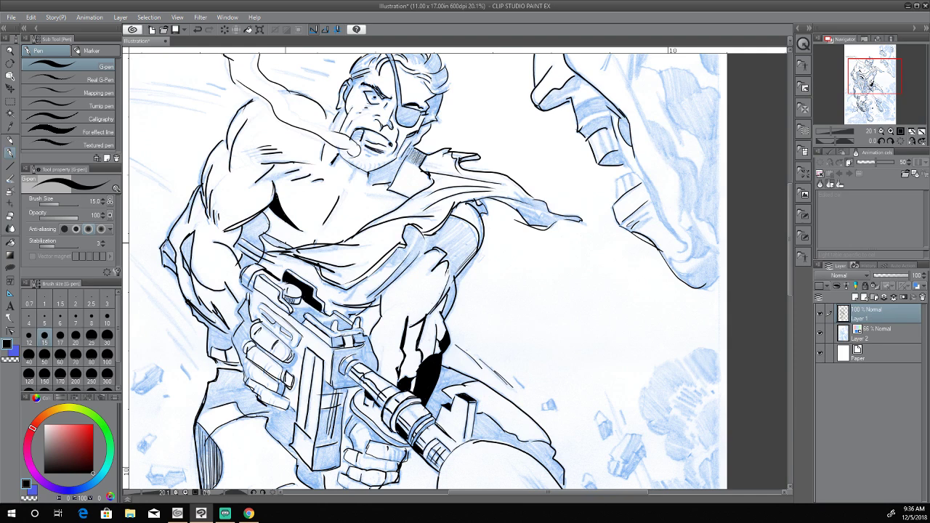
Ink the jaw and chin lines around the soldier's cigar, and add a short line at the rear forearm's wrist
mouse_move(355, 170)
left_mouse_down()
mouse_move(350, 178)
mouse_move(366, 174)
mouse_move(345, 161)
left_mouse_up()
mouse_move(380, 158)
left_mouse_down()
mouse_move(391, 163)
mouse_move(366, 156)
left_mouse_up()
mouse_move(361, 129)
left_mouse_down()
mouse_move(351, 135)
mouse_move(352, 157)
left_mouse_up()
mouse_move(231, 332)
left_mouse_down()
mouse_move(243, 299)
mouse_move(237, 322)
left_mouse_up()
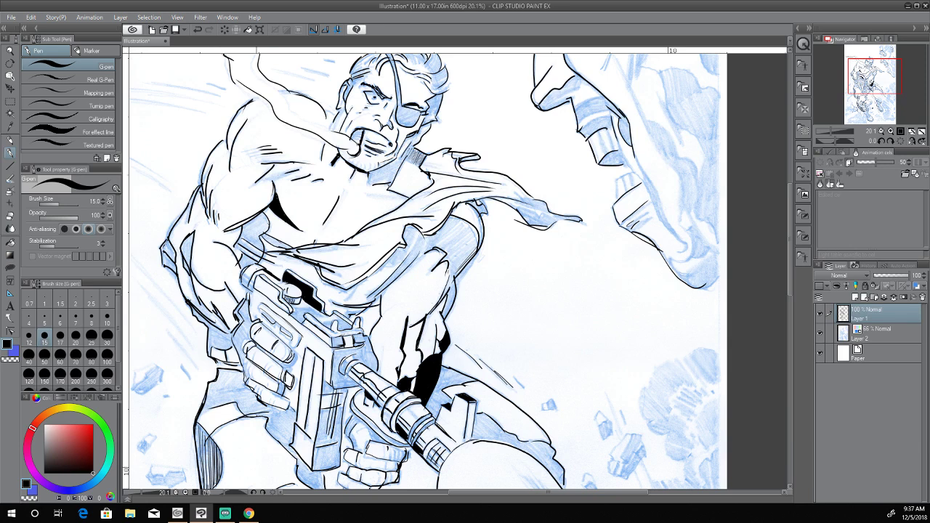
Darken the rear end of the gun and ink the contours along its upper side
left_click_drag(245, 284, 255, 275)
left_click_drag(253, 286, 250, 283)
mouse_move(249, 306)
left_mouse_down()
mouse_move(251, 321)
mouse_move(284, 321)
mouse_move(276, 314)
left_mouse_up()
key("ctrl+z")
key("ctrl+z")
mouse_move(265, 304)
left_mouse_down()
mouse_move(291, 327)
mouse_move(271, 311)
mouse_move(274, 322)
left_mouse_up()
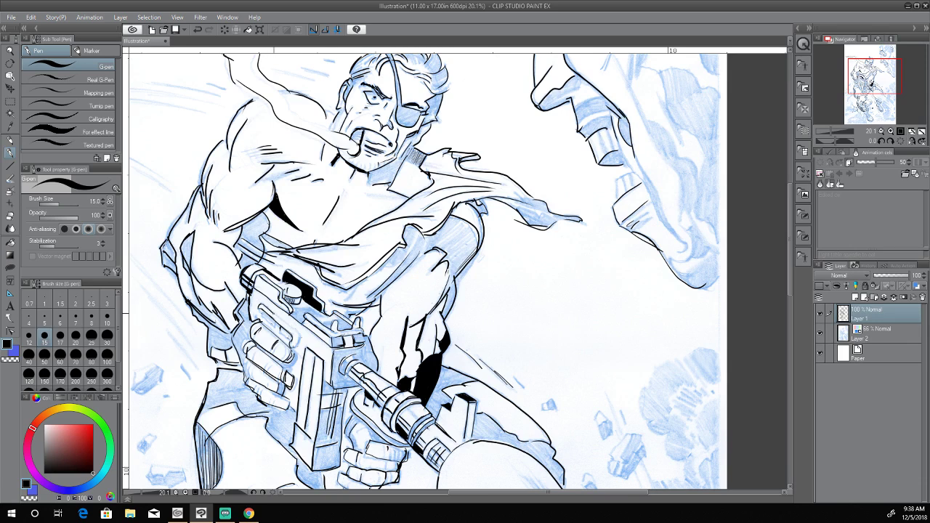
Ink the slot details on the gun's side and the raised sight near the barrel
left_click_drag(278, 319, 299, 350)
left_click_drag(264, 324, 272, 316)
left_click_drag(264, 322, 273, 313)
left_click_drag(287, 339, 293, 331)
left_click_drag(342, 333, 358, 330)
left_click_drag(338, 330, 327, 340)
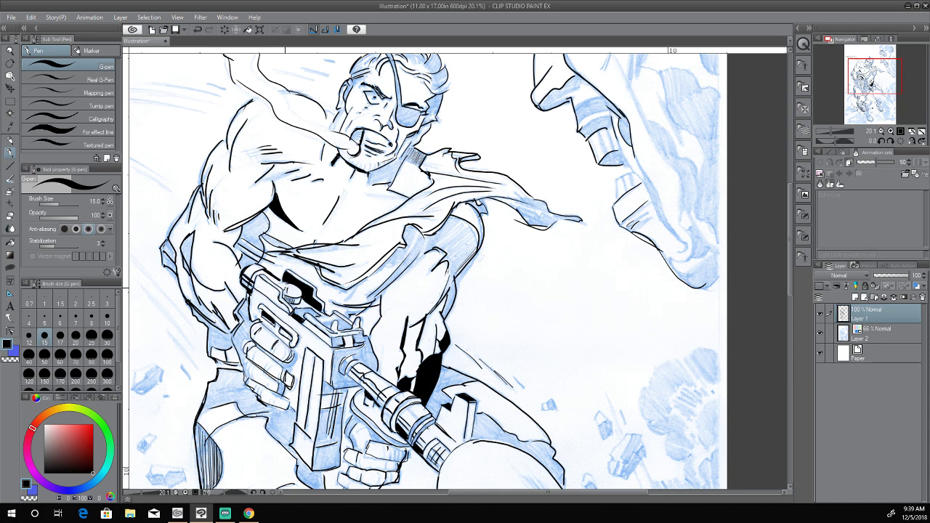
left_click_drag(535, 251, 559, 315)
left_click_drag(550, 361, 525, 289)
left_click_drag(565, 284, 570, 307)
left_click_drag(572, 355, 556, 314)
left_click_drag(599, 385, 579, 297)
left_click_drag(577, 357, 544, 271)
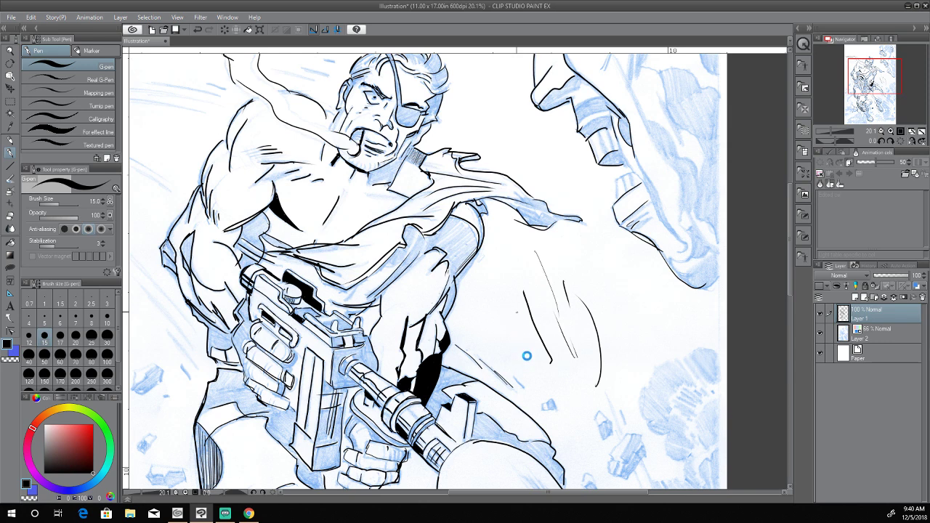
mouse_move(509, 314)
left_mouse_down()
mouse_move(517, 333)
mouse_move(507, 334)
mouse_move(507, 359)
mouse_move(499, 345)
left_mouse_up()
key("ctrl+z")
key("ctrl+z")
key("ctrl+z")
key("ctrl+z")
key("ctrl+z")
key("ctrl+z")
key("ctrl+z")
key("ctrl+z")
key("ctrl+z")
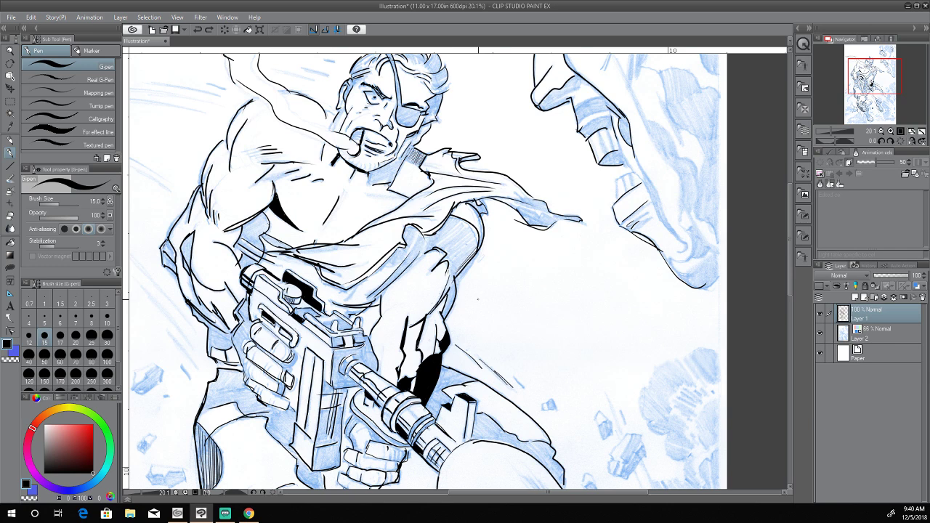
Ink short accent lines on the cloth across the chest and on the upper part of the front arm
left_click_drag(406, 200, 371, 194)
left_click_drag(449, 265, 442, 292)
left_click_drag(532, 272, 579, 366)
left_click_drag(539, 272, 592, 373)
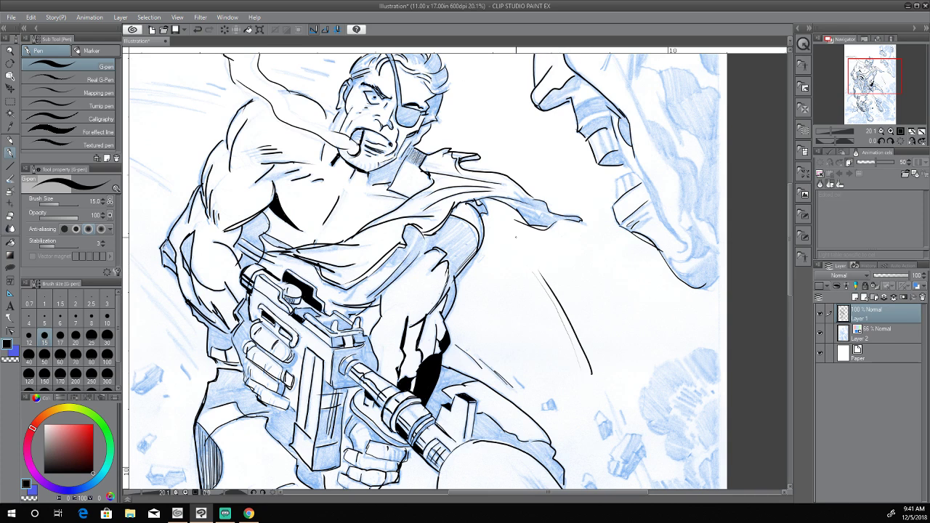
left_click_drag(522, 281, 551, 356)
mouse_move(524, 301)
left_mouse_down()
mouse_move(541, 348)
mouse_move(554, 293)
left_mouse_up()
left_click_drag(531, 331, 560, 301)
left_click_drag(534, 283, 553, 346)
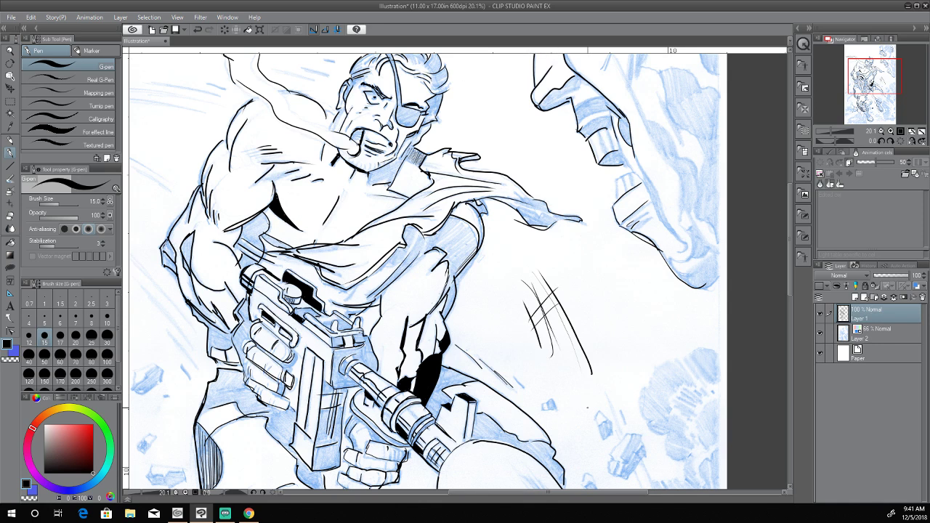
key("ctrl+z")
key("ctrl+z")
key("ctrl+z")
key("ctrl+z")
key("ctrl+z")
key("ctrl+z")
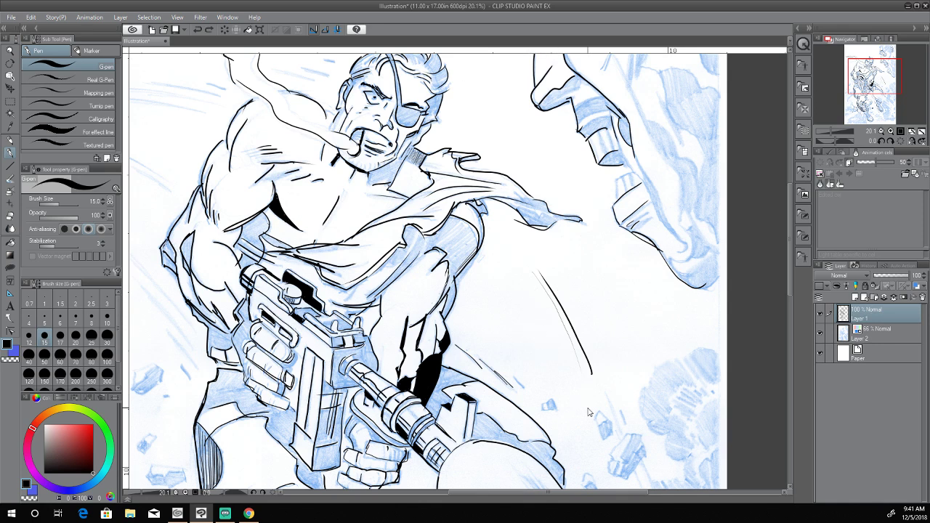
key("ctrl+z")
Thicken the outer contour of the soldier's shoulder and rear upper arm down to the elbow
scroll(587, 408, "down", 2)
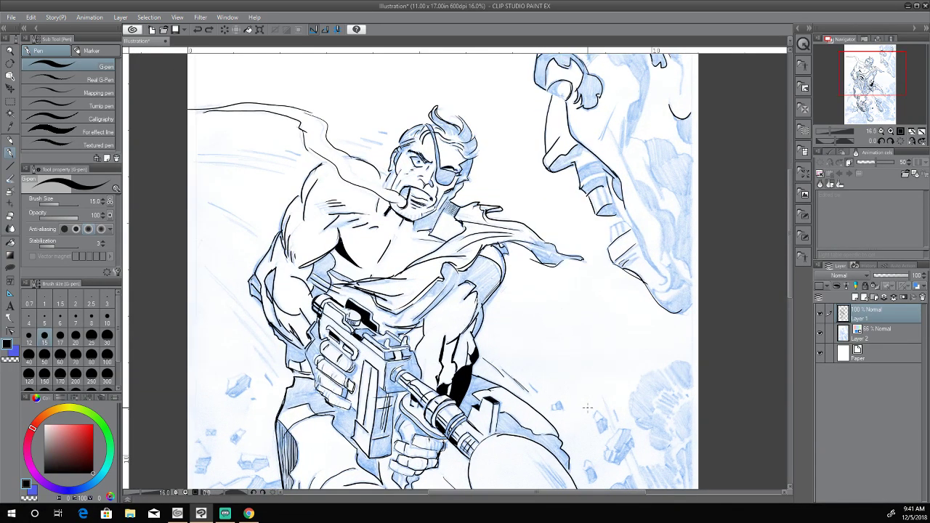
mouse_move(328, 156)
left_mouse_down()
mouse_move(301, 183)
mouse_move(297, 204)
mouse_move(327, 160)
left_mouse_up()
left_click_drag(294, 194, 277, 237)
left_click_drag(296, 193, 282, 215)
mouse_move(304, 186)
left_mouse_down()
mouse_move(314, 161)
mouse_move(302, 193)
left_mouse_up()
left_click_drag(274, 243, 265, 255)
left_click_drag(255, 266, 271, 246)
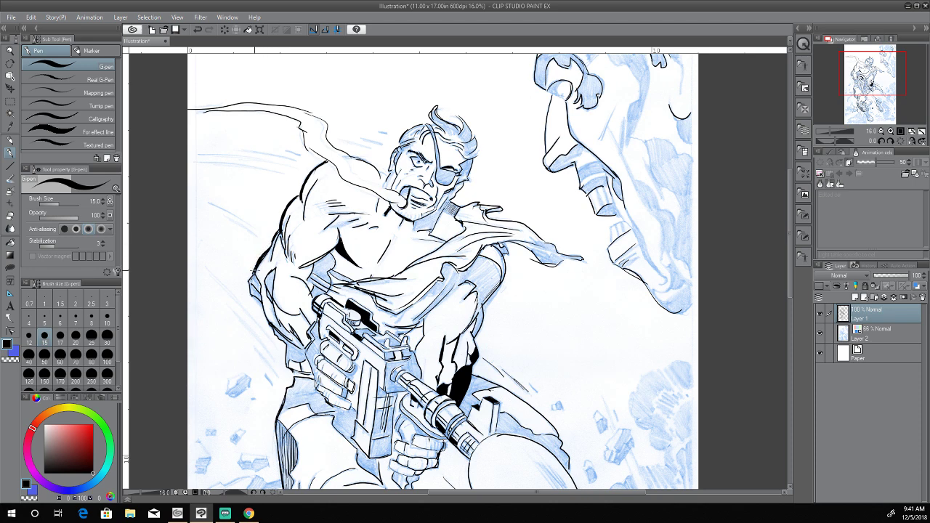
Thicken the rear forearm's outer contour and fill the narrow shadow inside the elbow with black
mouse_move(253, 277)
left_mouse_down()
mouse_move(262, 288)
mouse_move(247, 288)
mouse_move(261, 293)
mouse_move(267, 318)
left_mouse_up()
left_click_drag(299, 347, 310, 367)
mouse_move(274, 272)
left_mouse_down()
mouse_move(276, 292)
mouse_move(266, 296)
mouse_move(267, 284)
left_mouse_up()
mouse_move(274, 273)
left_mouse_down()
mouse_move(266, 305)
mouse_move(297, 314)
mouse_move(271, 298)
mouse_move(298, 340)
left_mouse_up()
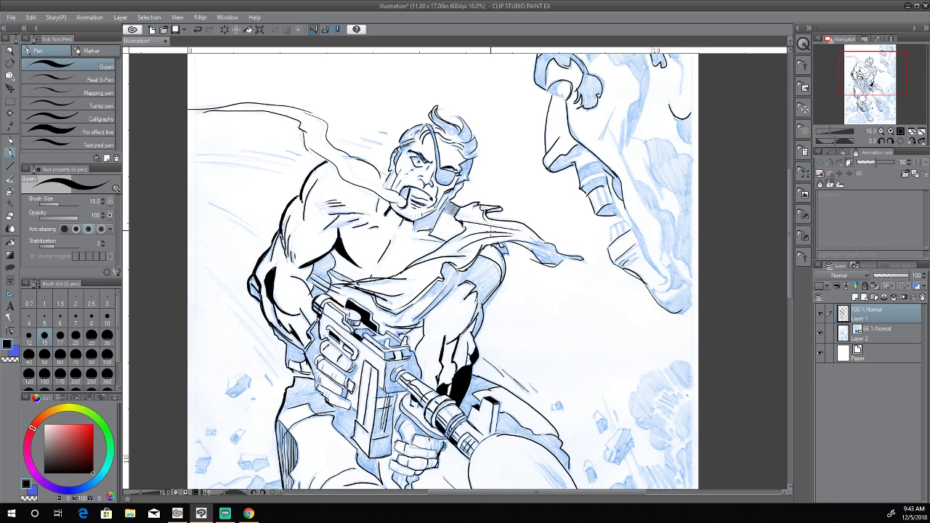
Fill the shadow along the underside of the rear forearm near the wrist with solid black
mouse_move(288, 323)
left_mouse_down()
mouse_move(299, 329)
mouse_move(295, 344)
mouse_move(274, 337)
mouse_move(310, 365)
mouse_move(282, 349)
left_mouse_up()
mouse_move(307, 337)
left_mouse_down()
mouse_move(288, 355)
mouse_move(275, 340)
left_mouse_up()
left_click_drag(282, 327, 274, 339)
mouse_move(286, 335)
left_mouse_down()
mouse_move(272, 339)
mouse_move(287, 351)
left_mouse_up()
mouse_move(293, 352)
left_mouse_down()
mouse_move(308, 366)
mouse_move(295, 350)
mouse_move(303, 375)
mouse_move(290, 361)
mouse_move(294, 345)
mouse_move(304, 348)
mouse_move(269, 311)
left_mouse_up()
left_click_drag(277, 314, 272, 325)
left_click_drag(273, 298, 277, 333)
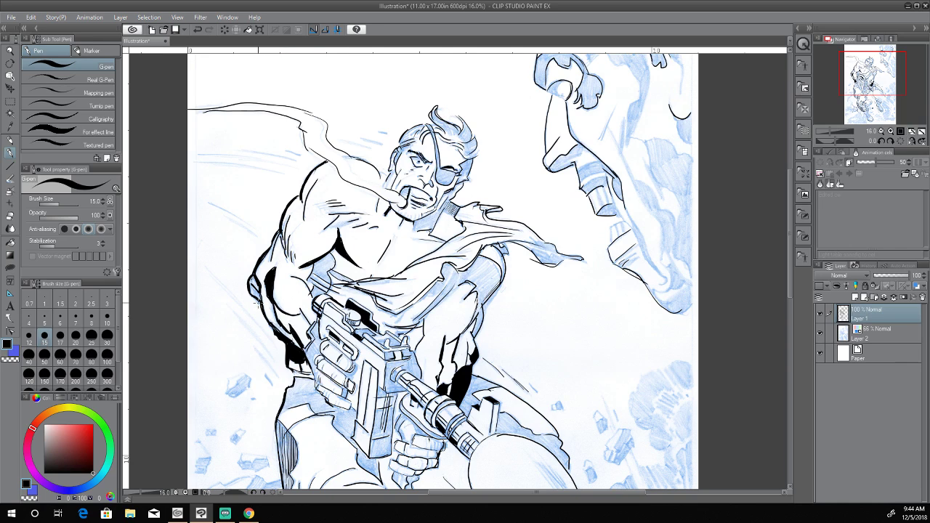
Darken the elbow tip and wrist edge of the rear arm, and ink the cloth edge beneath the armpit
mouse_move(256, 290)
left_mouse_down()
mouse_move(264, 304)
mouse_move(253, 292)
mouse_move(256, 308)
left_mouse_up()
mouse_move(304, 355)
left_mouse_down()
mouse_move(311, 371)
mouse_move(288, 353)
mouse_move(295, 372)
left_mouse_up()
mouse_move(336, 275)
left_mouse_down()
mouse_move(352, 282)
mouse_move(326, 278)
left_mouse_up()
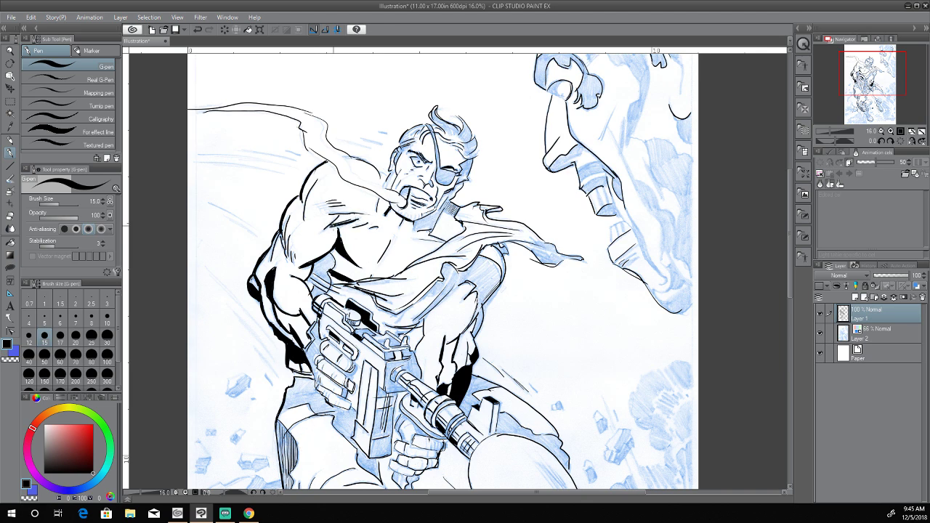
Add an armpit muscle line and thicken the contours of the soldier's hip and upper thigh
left_click_drag(340, 212, 331, 226)
left_click_drag(285, 388, 279, 408)
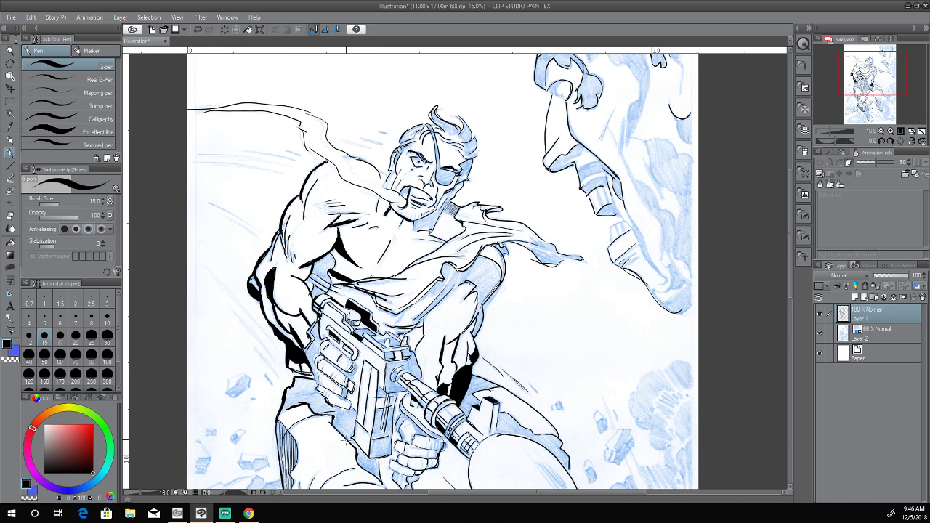
mouse_move(280, 421)
left_mouse_down()
mouse_move(293, 439)
mouse_move(292, 471)
mouse_move(276, 412)
mouse_move(291, 430)
mouse_move(306, 422)
mouse_move(278, 441)
left_mouse_up()
left_click_drag(293, 405, 284, 415)
Fill the eyepatch and its strap with solid black, and ink the adjoining cheek edge
left_click_drag(427, 125, 437, 155)
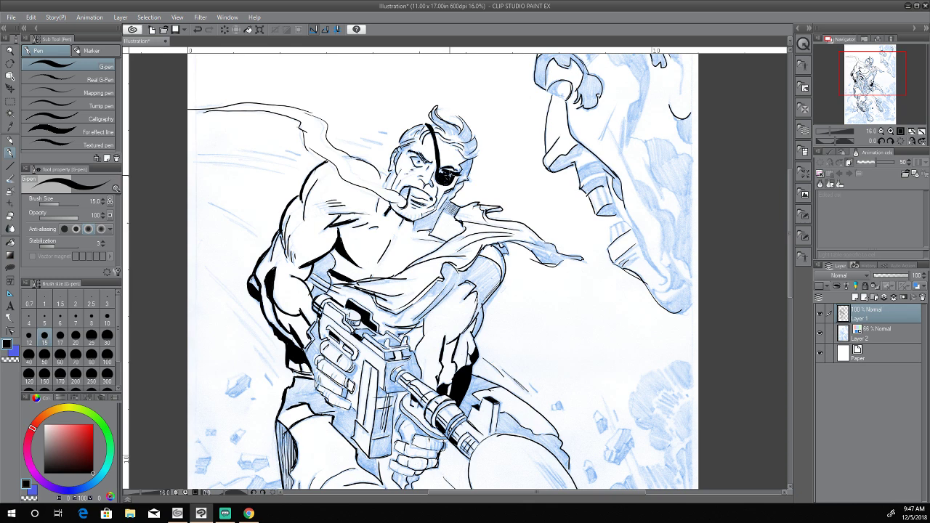
left_click_drag(436, 166, 441, 177)
left_click_drag(458, 183, 454, 193)
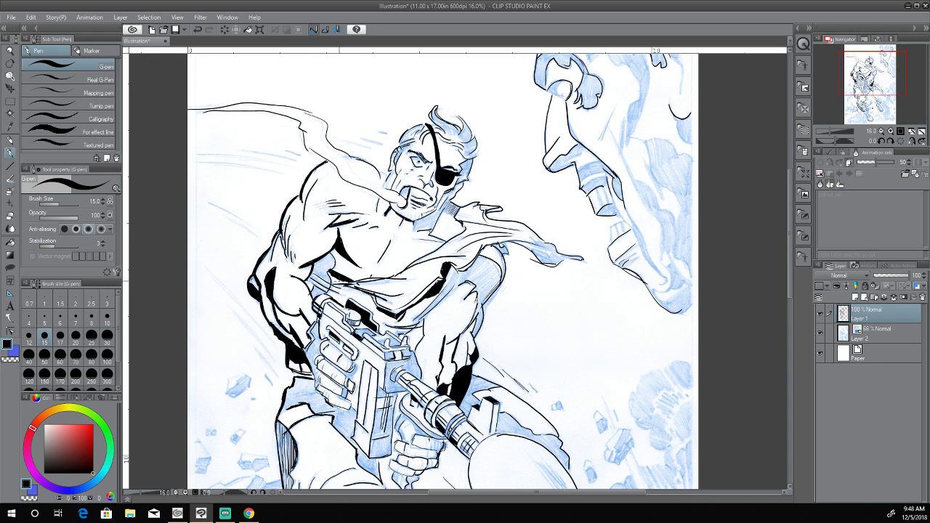
mouse_move(367, 276)
left_mouse_down()
mouse_move(387, 279)
mouse_move(349, 283)
left_mouse_up()
left_click_drag(362, 281, 390, 279)
key("ctrl+z")
key("ctrl+z")
key("ctrl+z")
key("ctrl+z")
key("ctrl+z")
Thicken the jaw and cheek contour below the eyepatch and touch up the line beside the cigar smoke
left_click_drag(446, 203, 429, 217)
left_click_drag(456, 185, 445, 200)
mouse_move(382, 192)
left_mouse_down()
mouse_move(376, 200)
mouse_move(379, 190)
left_mouse_up()
Ink the dark hair at the temple and fill the neck shadow beneath the jaw with black
mouse_move(416, 142)
left_mouse_down()
mouse_move(393, 164)
mouse_move(401, 154)
left_mouse_up()
left_click_drag(405, 149, 403, 154)
left_click_drag(408, 141, 390, 162)
left_click_drag(402, 155, 392, 163)
left_click_drag(412, 219, 410, 230)
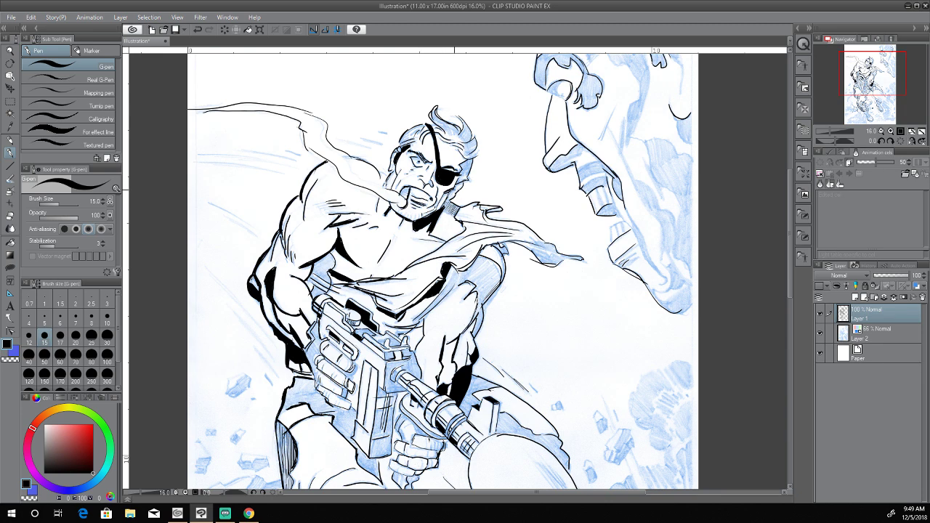
mouse_move(447, 198)
left_mouse_down()
mouse_move(426, 219)
mouse_move(439, 202)
mouse_move(434, 211)
left_mouse_up()
left_click_drag(450, 210, 438, 219)
Fill the soldier's hair with black strokes from the hairline over the raised forelock to the far side
left_click_drag(422, 128, 406, 138)
left_click_drag(411, 132, 400, 139)
left_click_drag(408, 134, 400, 146)
left_click_drag(407, 137, 398, 144)
mouse_move(407, 138)
left_mouse_down()
mouse_move(397, 145)
mouse_move(407, 146)
left_mouse_up()
mouse_move(412, 135)
left_mouse_down()
mouse_move(399, 147)
mouse_move(411, 132)
left_mouse_up()
mouse_move(436, 101)
left_mouse_down()
mouse_move(432, 114)
mouse_move(434, 106)
left_mouse_up()
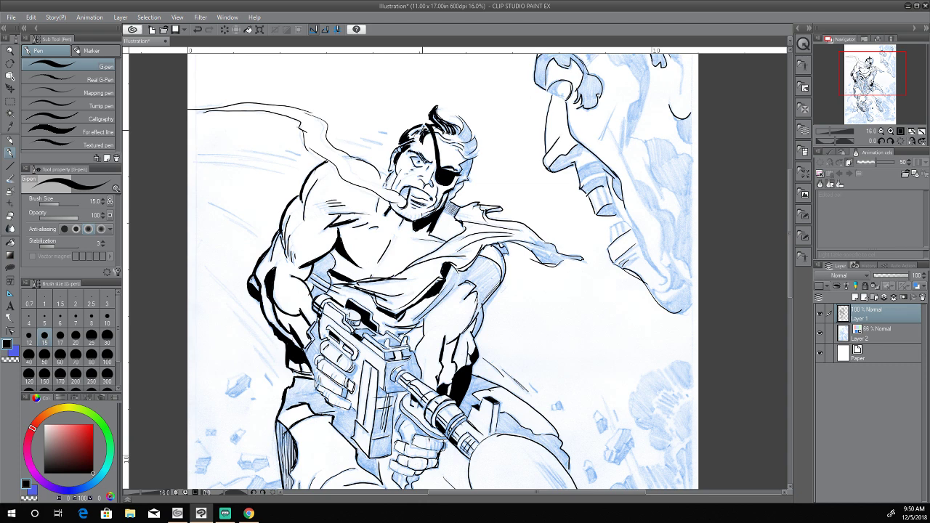
mouse_move(419, 133)
left_mouse_down()
mouse_move(405, 139)
mouse_move(420, 129)
left_mouse_up()
mouse_move(469, 168)
left_mouse_down()
mouse_move(457, 187)
mouse_move(459, 172)
left_mouse_up()
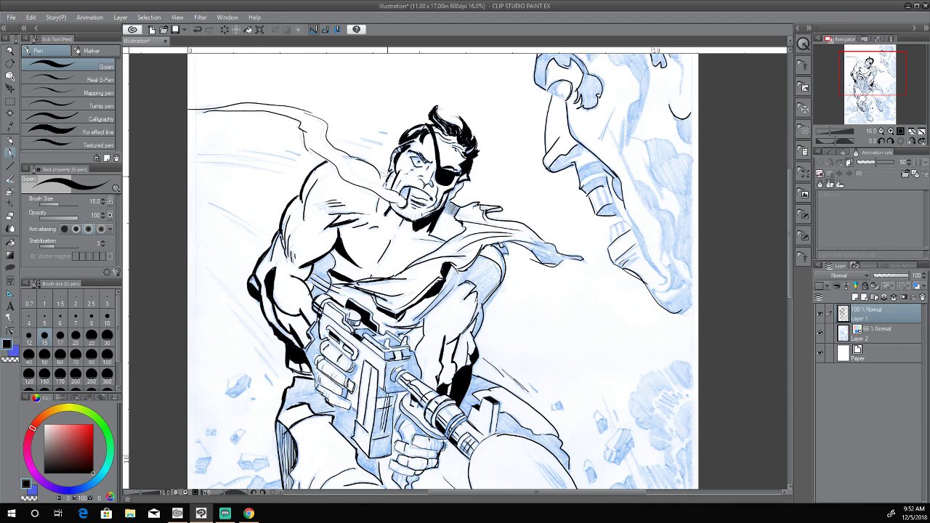
Add hatching to the shoulder and muscle lines down the rear upper arm, thickening the arm's contours
mouse_move(327, 211)
left_mouse_down()
mouse_move(347, 207)
mouse_move(322, 206)
left_mouse_up()
left_click_drag(336, 201, 317, 208)
left_click_drag(302, 223, 292, 234)
left_click_drag(292, 237, 289, 255)
mouse_move(296, 222)
left_mouse_down()
mouse_move(286, 253)
mouse_move(295, 261)
left_mouse_up()
left_click_drag(286, 220, 281, 240)
left_click_drag(314, 179, 302, 221)
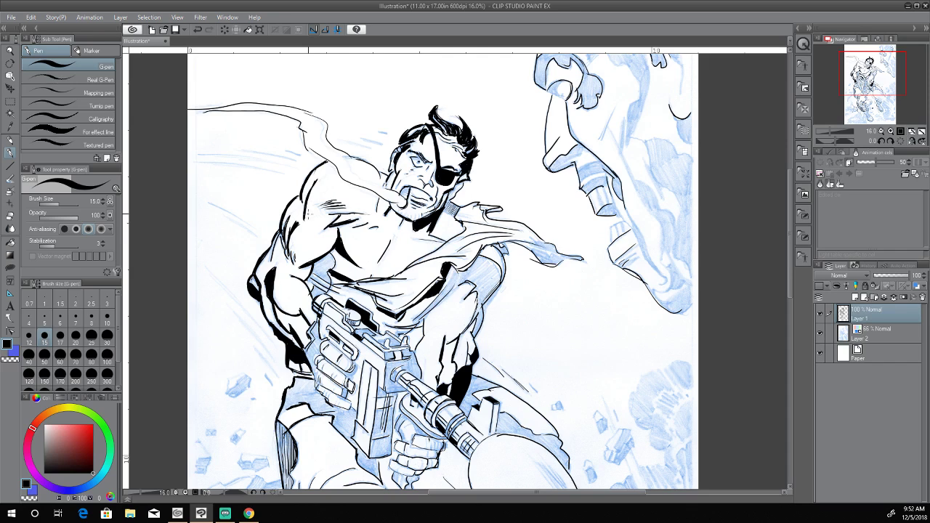
mouse_move(292, 252)
left_mouse_down()
mouse_move(294, 261)
mouse_move(270, 258)
mouse_move(255, 269)
left_mouse_up()
left_click_drag(306, 356, 298, 367)
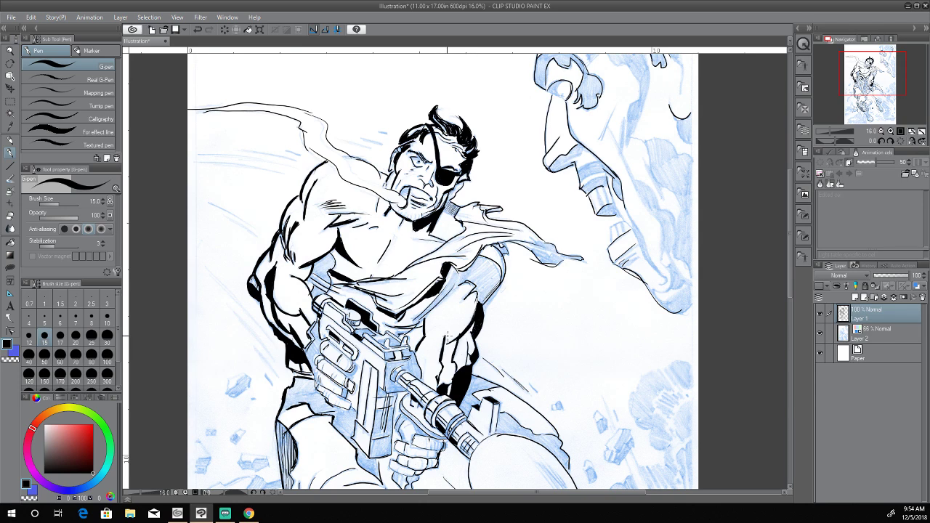
Ink the front arm's sleeve shadow and fill the shadow under the hanging edge of the torn cloth
mouse_move(499, 284)
left_mouse_down()
mouse_move(481, 304)
mouse_move(468, 298)
left_mouse_up()
mouse_move(489, 274)
left_mouse_down()
mouse_move(478, 302)
mouse_move(448, 292)
mouse_move(410, 326)
left_mouse_up()
left_click_drag(431, 304, 414, 321)
left_click_drag(441, 301, 417, 320)
left_click_drag(449, 285, 437, 301)
mouse_move(448, 283)
left_mouse_down()
mouse_move(429, 306)
mouse_move(438, 301)
left_mouse_up()
left_click_drag(461, 282, 436, 300)
Extend the black shadow along the cloth's lower hem toward the waist and around the top of the front arm
mouse_move(425, 314)
left_mouse_down()
mouse_move(416, 325)
mouse_move(421, 319)
left_mouse_up()
left_click_drag(426, 315, 413, 325)
mouse_move(423, 318)
left_mouse_down()
mouse_move(409, 332)
mouse_move(385, 332)
left_mouse_up()
left_click_drag(416, 322, 384, 327)
mouse_move(460, 283)
left_mouse_down()
mouse_move(444, 287)
mouse_move(452, 276)
mouse_move(446, 287)
left_mouse_up()
left_click_drag(460, 277, 450, 283)
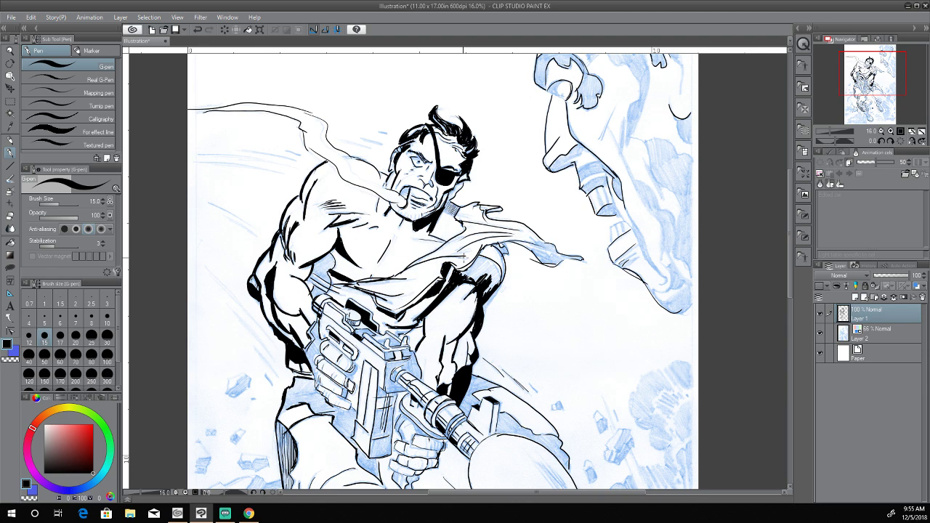
Ink the rear wrist's cuff and shade the area between the chest and bent arm with dense dark hatching
left_click_drag(298, 347, 301, 360)
left_click_drag(306, 366, 287, 367)
mouse_move(324, 262)
left_mouse_down()
mouse_move(334, 269)
mouse_move(325, 261)
left_mouse_up()
left_click_drag(341, 255, 326, 262)
mouse_move(339, 251)
left_mouse_down()
mouse_move(324, 260)
mouse_move(338, 259)
mouse_move(334, 289)
left_mouse_up()
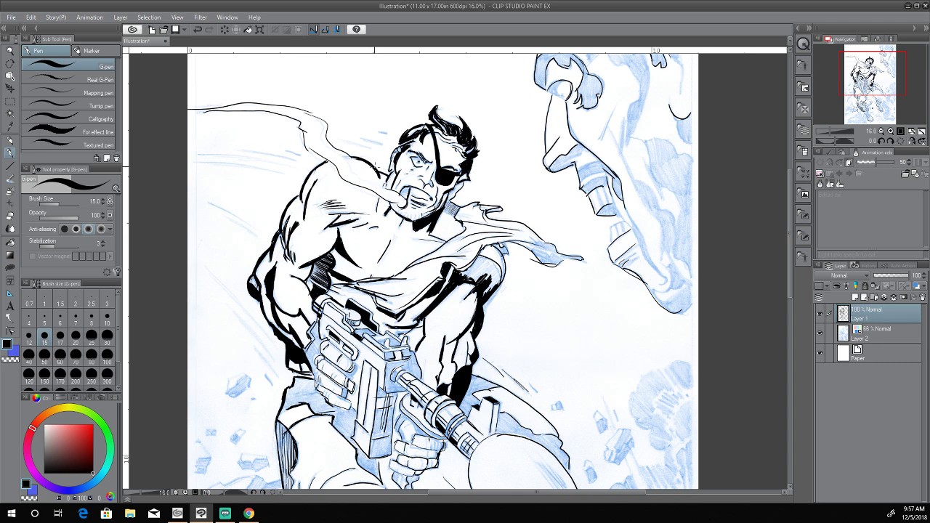
Thicken the chest muscle line and the edges of the cloth draped across the torso
left_click_drag(389, 244, 372, 270)
left_click_drag(365, 294, 381, 301)
mouse_move(373, 281)
left_mouse_down()
mouse_move(402, 286)
mouse_move(355, 286)
mouse_move(392, 277)
mouse_move(419, 256)
left_mouse_up()
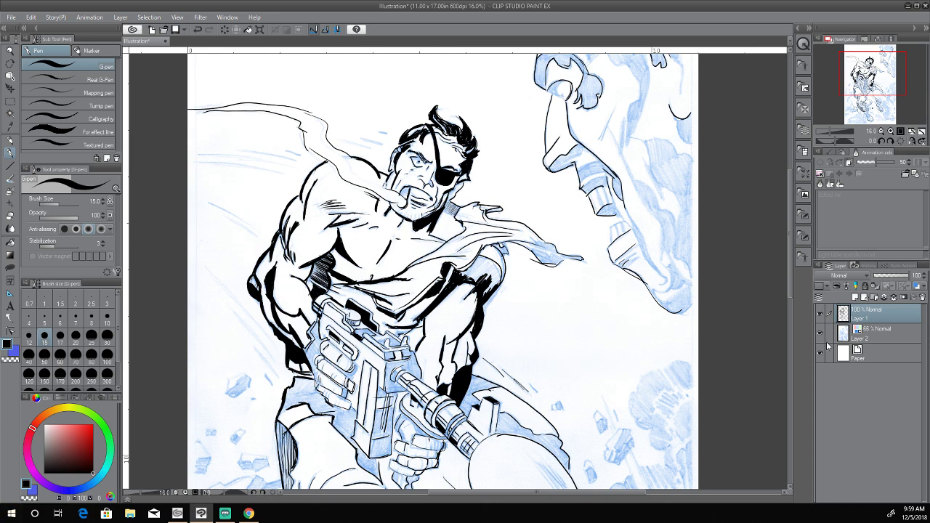
Toggle the visibility of the ink layer to compare the inks with the blue pencil drawing
left_click(821, 314)
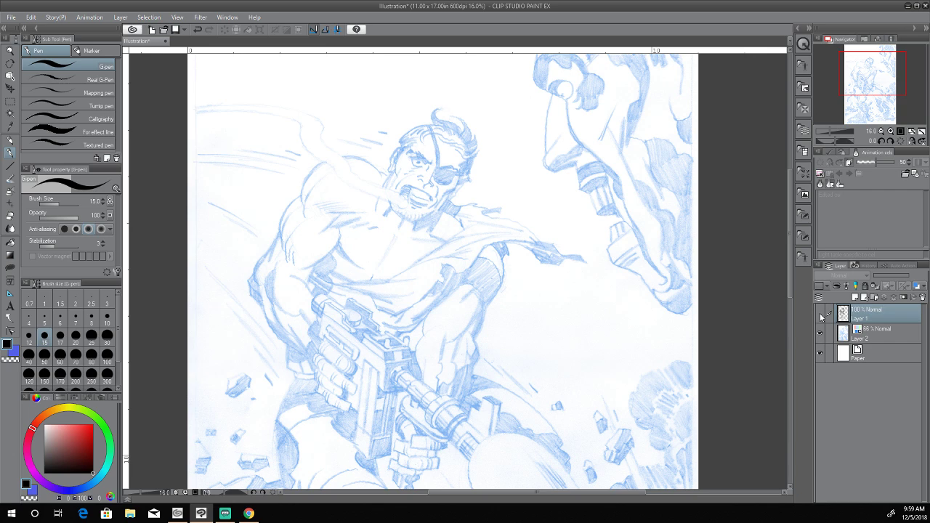
left_click(821, 314)
left_click(820, 314)
left_click(820, 315)
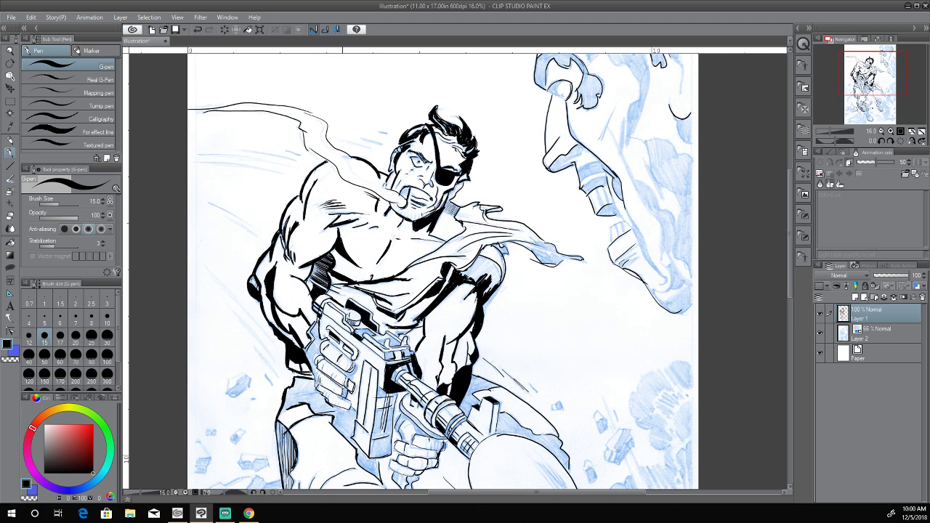
Darken the gaps beside the gripping fingers and hip, and hatch the large foreshortened knee below the muzzle
left_click_drag(348, 387, 343, 394)
left_click_drag(280, 408, 280, 418)
mouse_move(539, 468)
left_mouse_down()
mouse_move(548, 482)
mouse_move(566, 483)
left_mouse_up()
Fill the shadow at the side of the striding leg's knee with solid black
left_click_drag(790, 274, 810, 326)
mouse_move(397, 332)
left_mouse_down()
mouse_move(386, 336)
mouse_move(397, 359)
mouse_move(386, 378)
left_mouse_up()
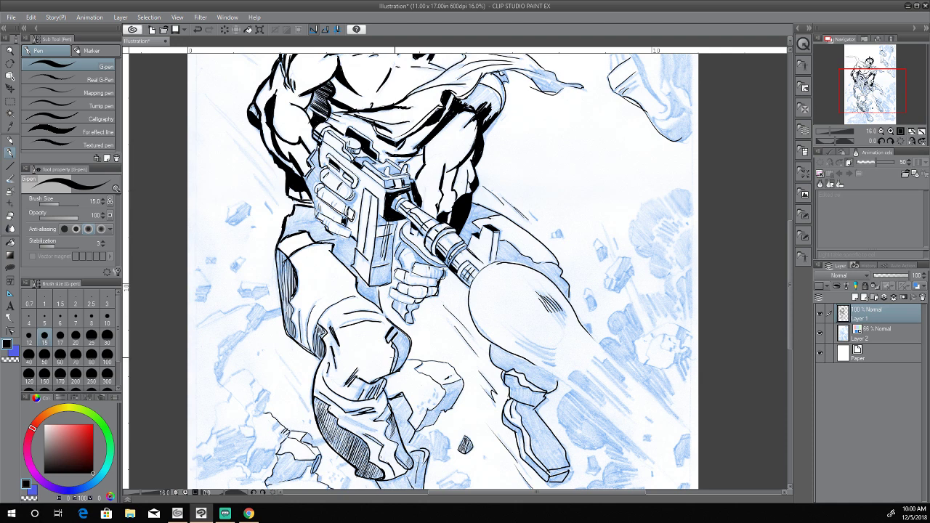
left_click_drag(396, 330, 392, 335)
mouse_move(410, 342)
left_mouse_down()
mouse_move(389, 377)
mouse_move(395, 360)
left_mouse_up()
left_click_drag(392, 330, 388, 344)
left_click_drag(392, 334, 395, 332)
mouse_move(407, 345)
left_mouse_down()
mouse_move(393, 375)
mouse_move(402, 361)
mouse_move(395, 347)
left_mouse_up()
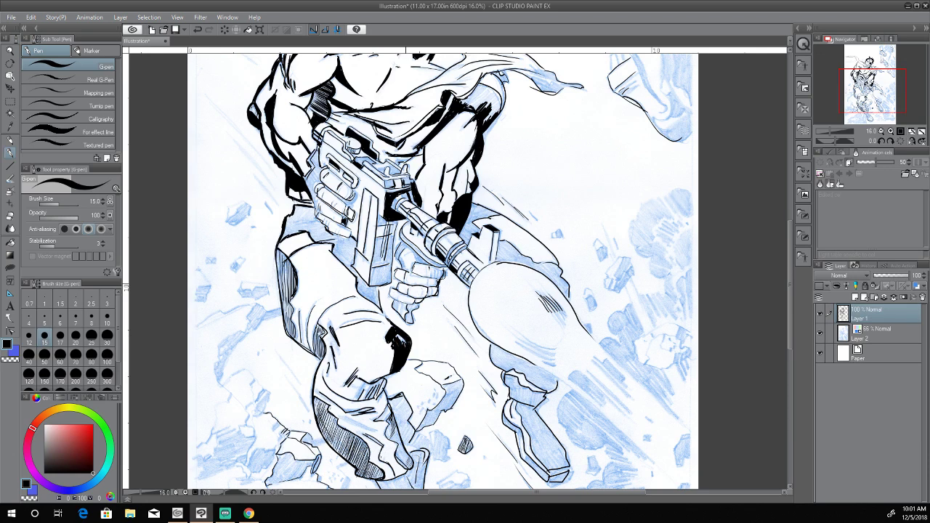
left_click_drag(395, 339, 391, 351)
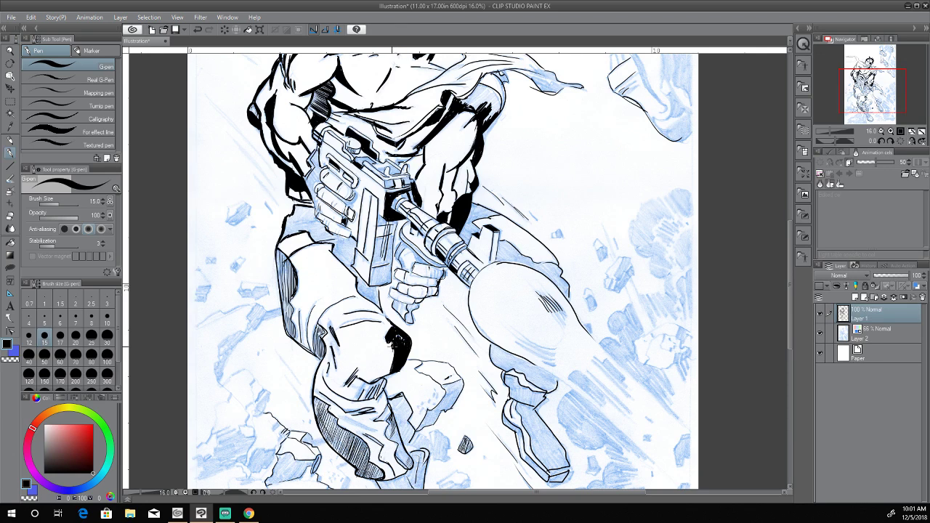